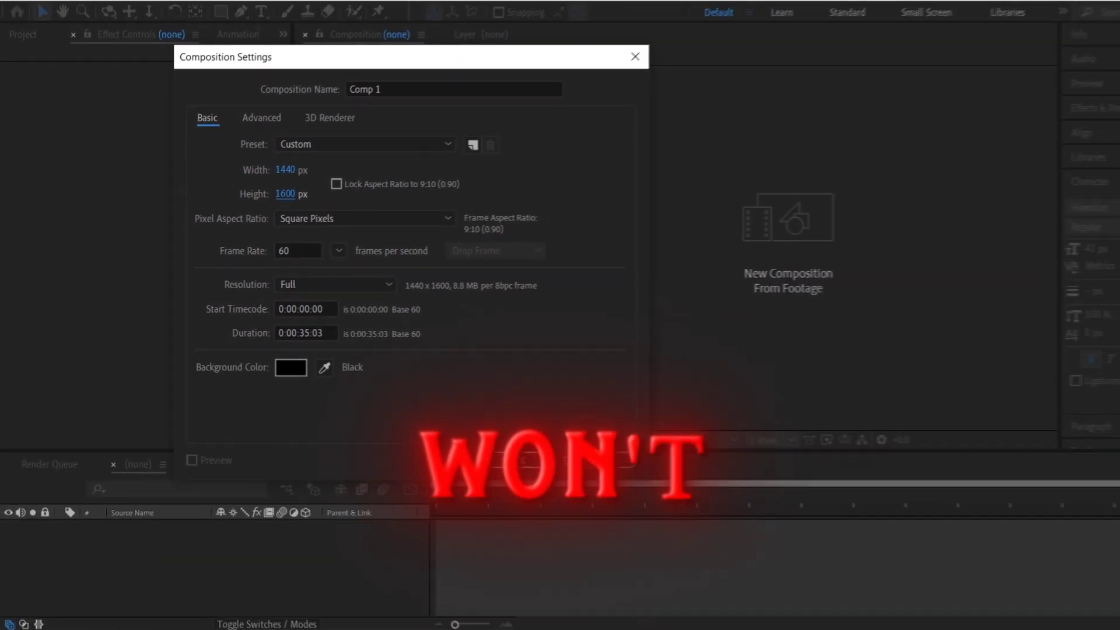
# - Create the 1440×1600, 60 fps Comp 1 and search the effects list for 'twixtor for aft'
pyautogui.press('Return')
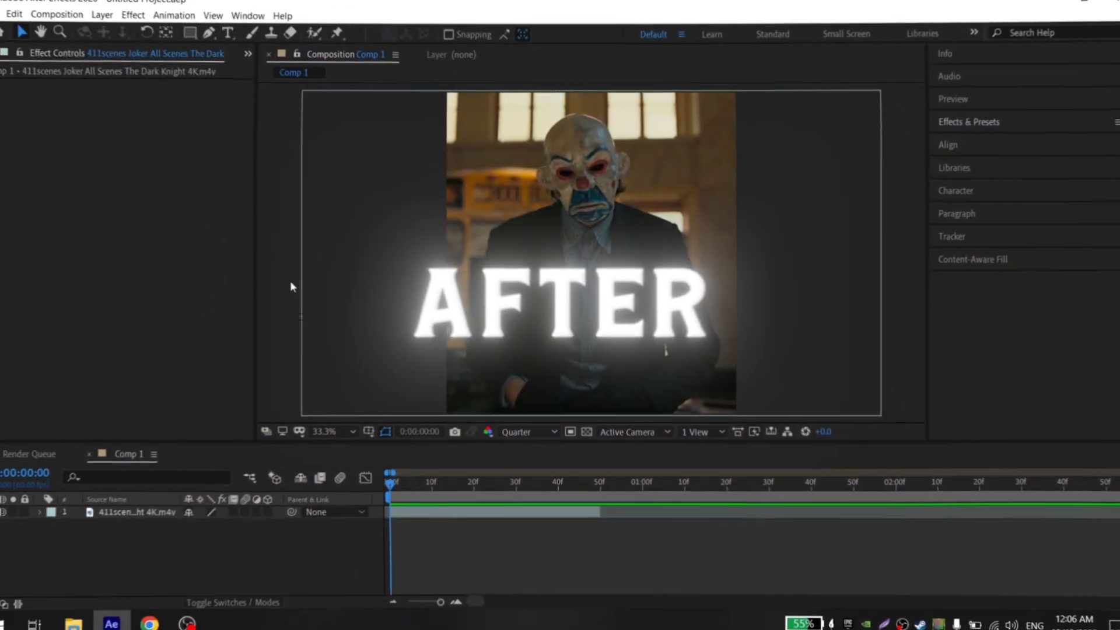
pyautogui.click(978, 125)
pyautogui.click(976, 140)
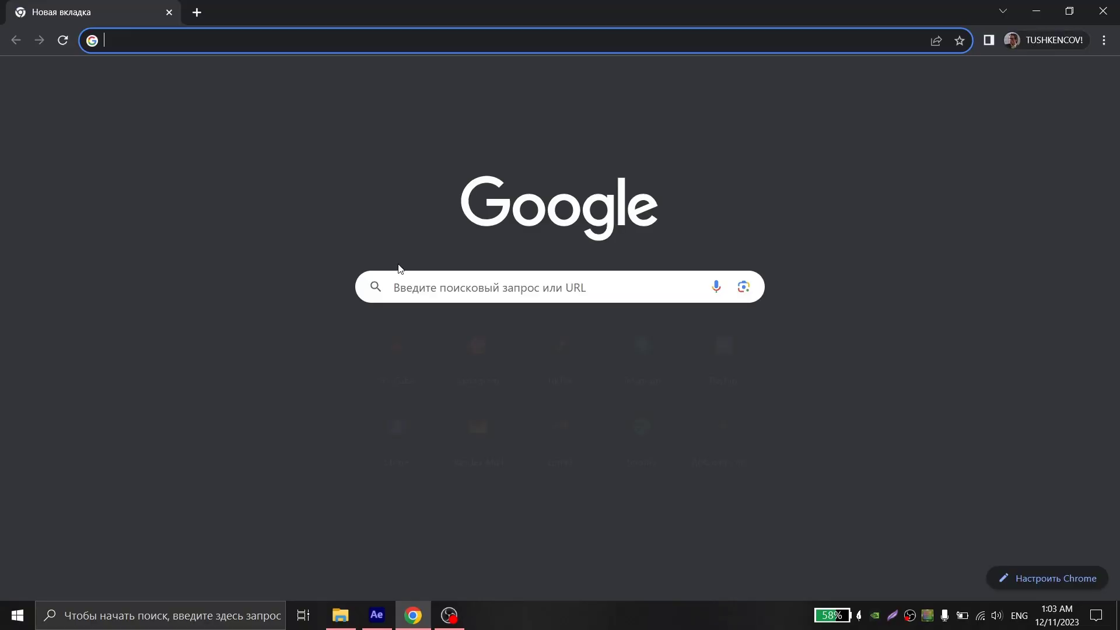
pyautogui.write('twixtor ')
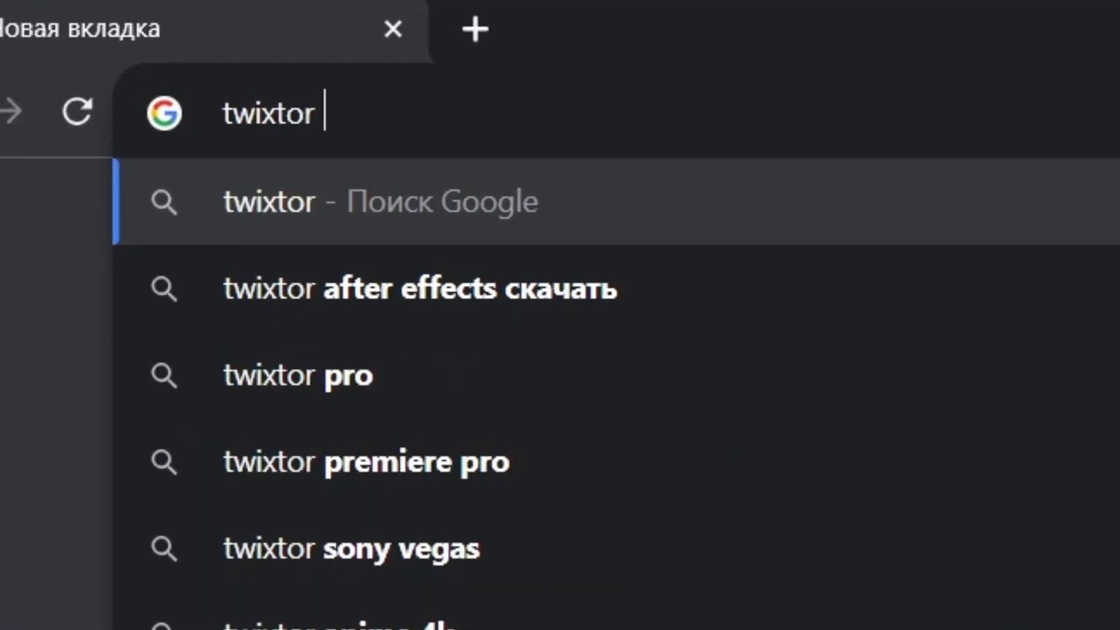
pyautogui.write('for aft')
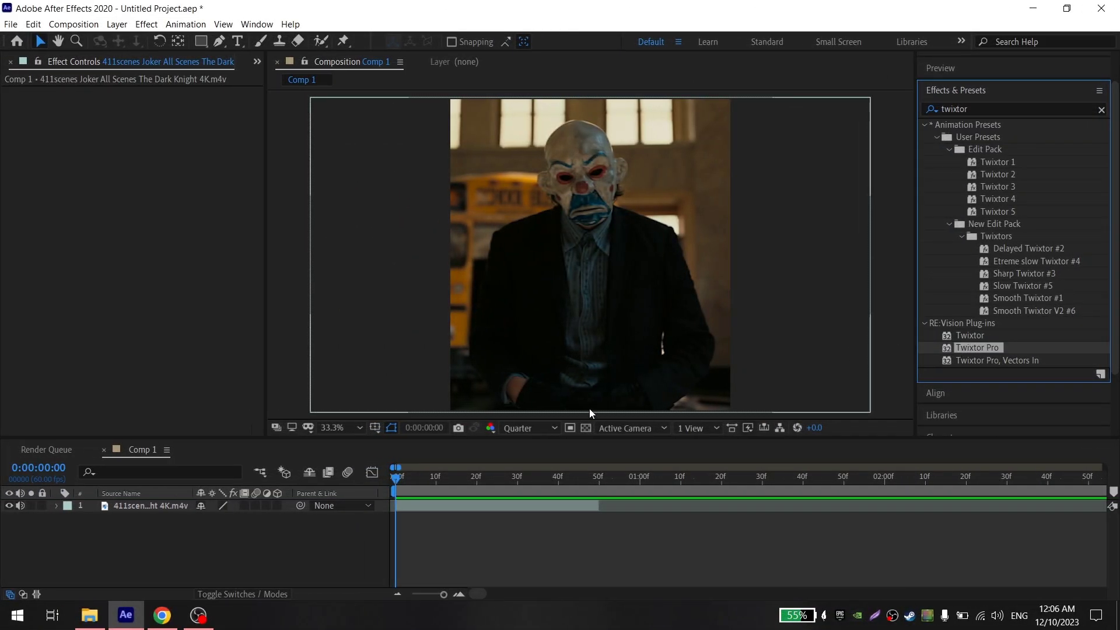
# - Enable Frame Blending and Motion Blur on the Joker clip layer, then choose Pre-compose
pyautogui.click(245, 505)
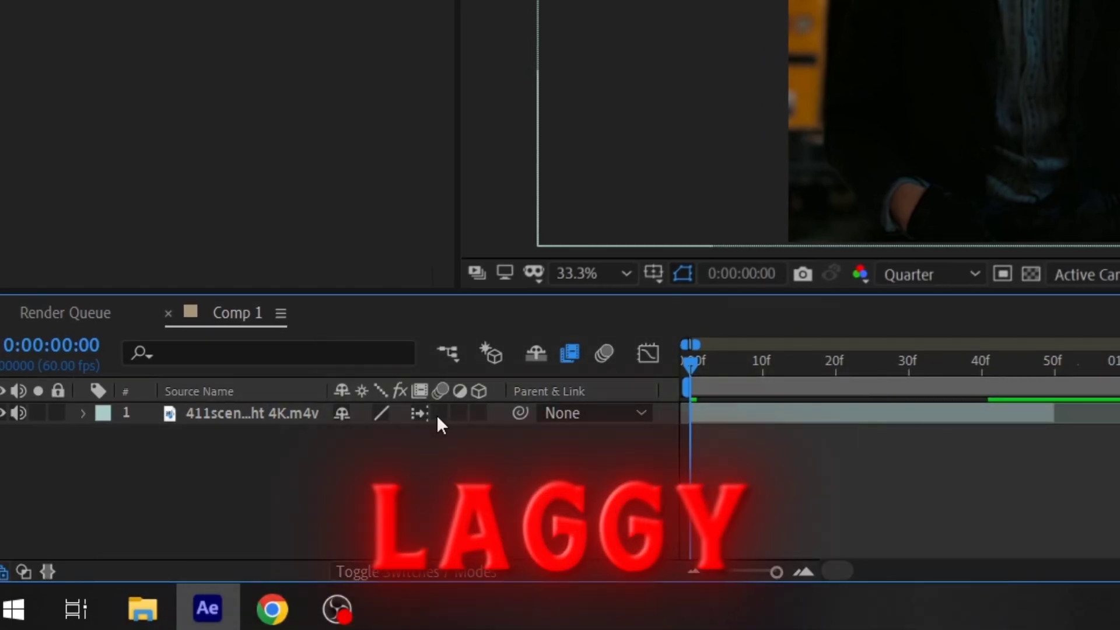
pyautogui.click(440, 412)
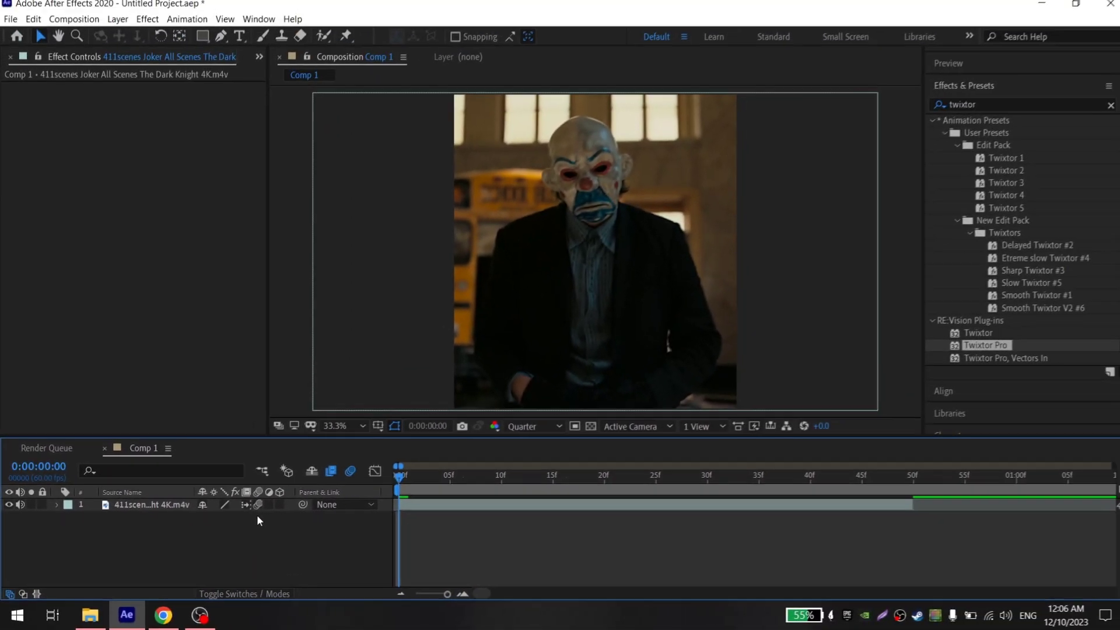
pyautogui.rightClick(443, 505)
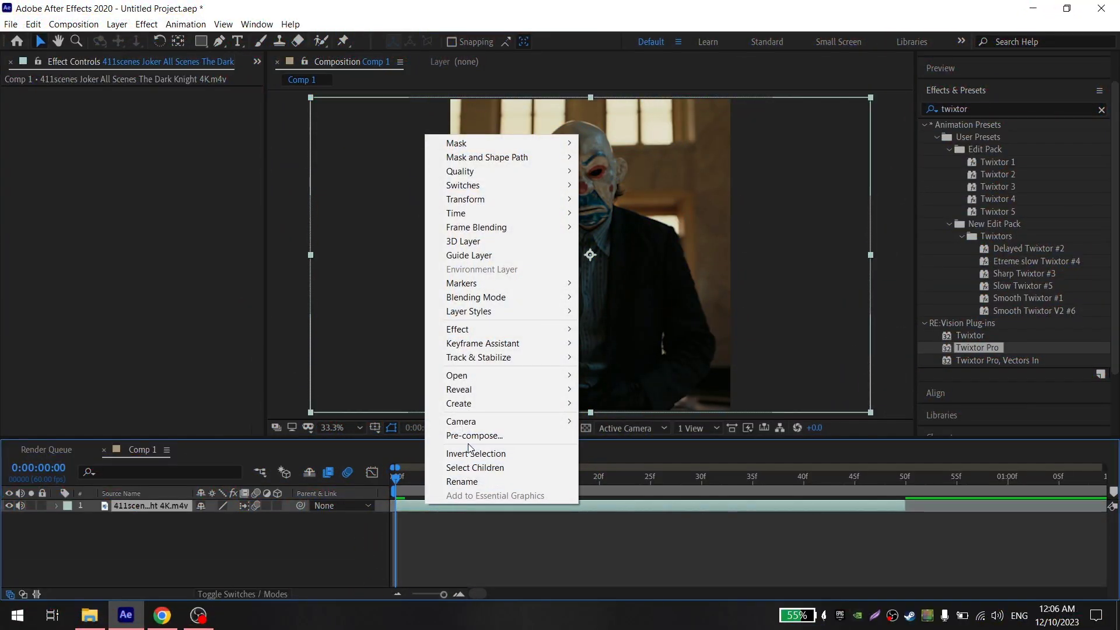
pyautogui.click(478, 429)
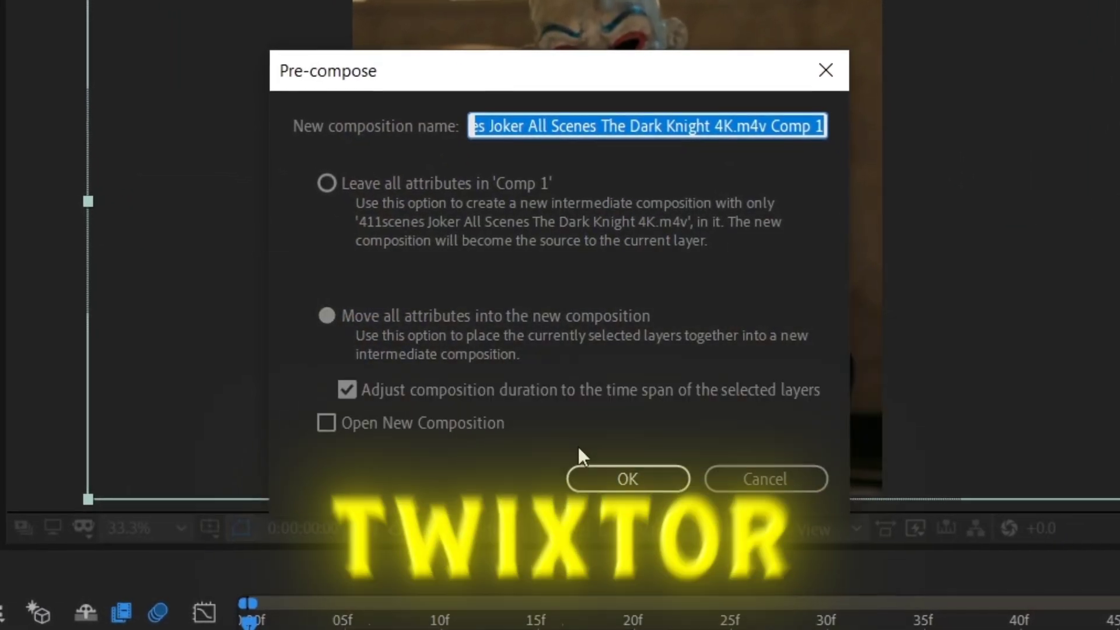
# - Pre-compose the Joker clip and apply Twixtor Pro with Contrast/Edge Enhance and Motion Weighted Blend
pyautogui.click(611, 440)
pyautogui.moveTo(977, 348); pyautogui.dragTo(575, 506)
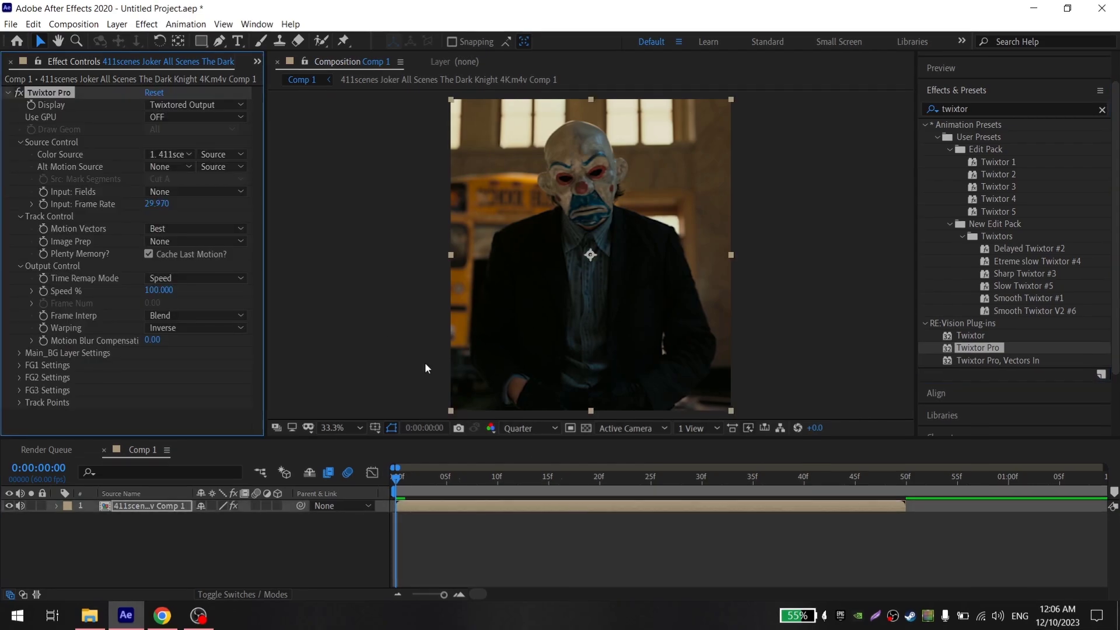
pyautogui.click(195, 241)
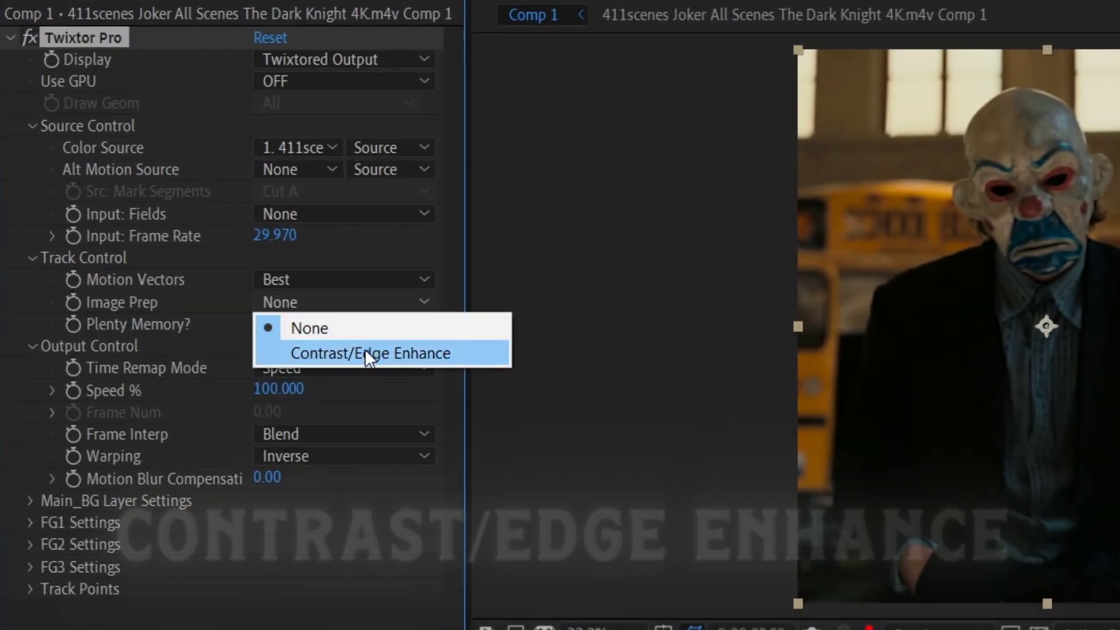
pyautogui.click(207, 269)
pyautogui.click(338, 433)
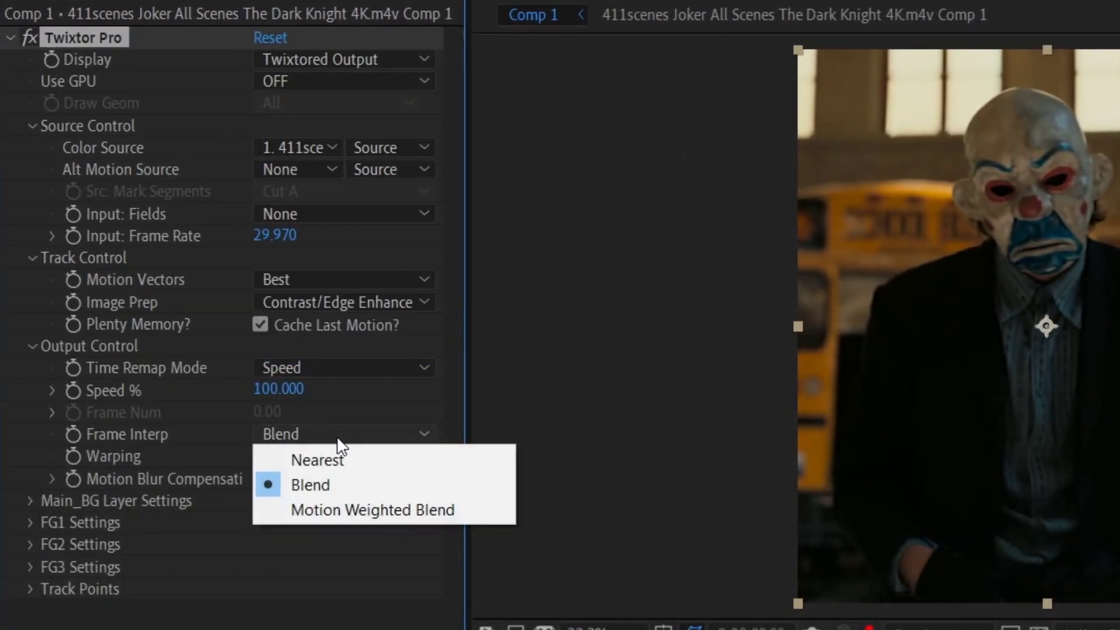
pyautogui.click(332, 509)
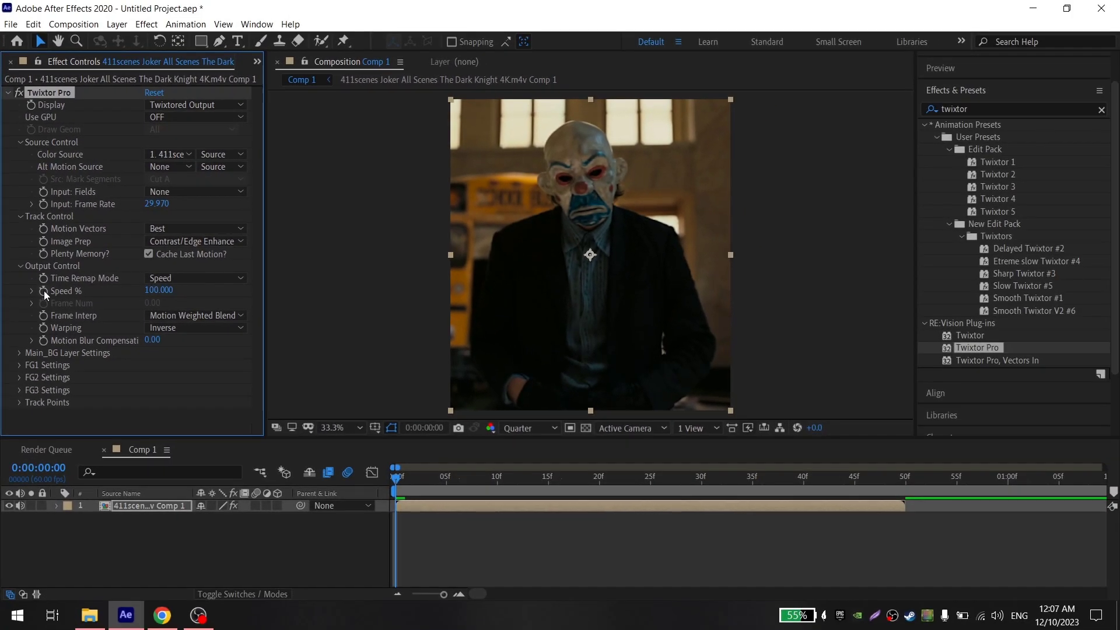
# - Keyframe Speed % at 100, then 30 at frame 23 and 100 at frame 50, all Easy Eased
pyautogui.click(44, 290)
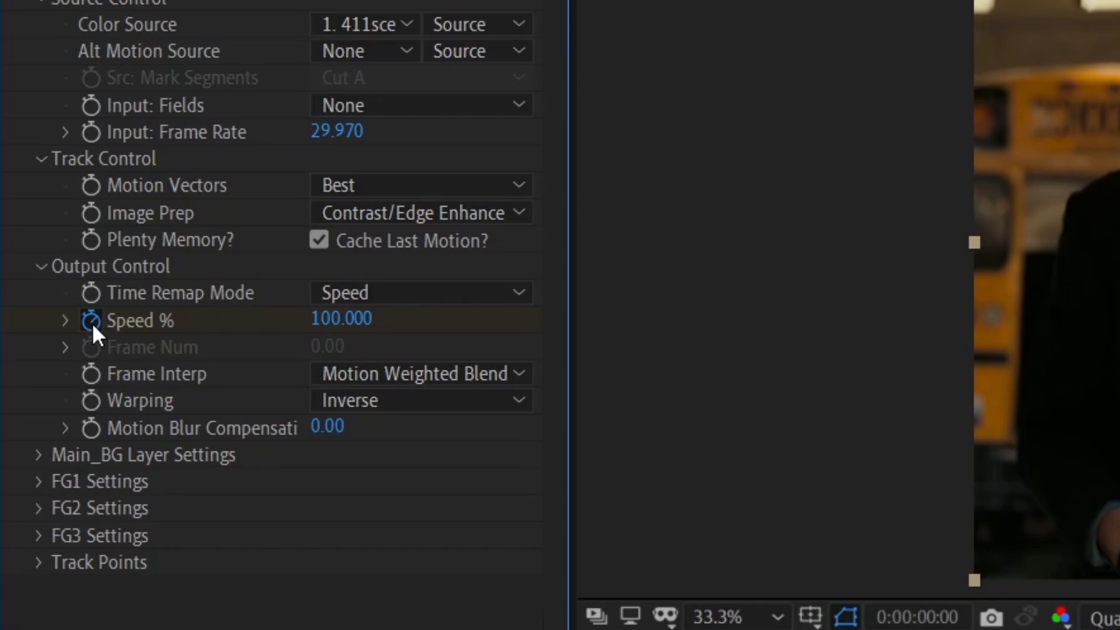
pyautogui.press('u')
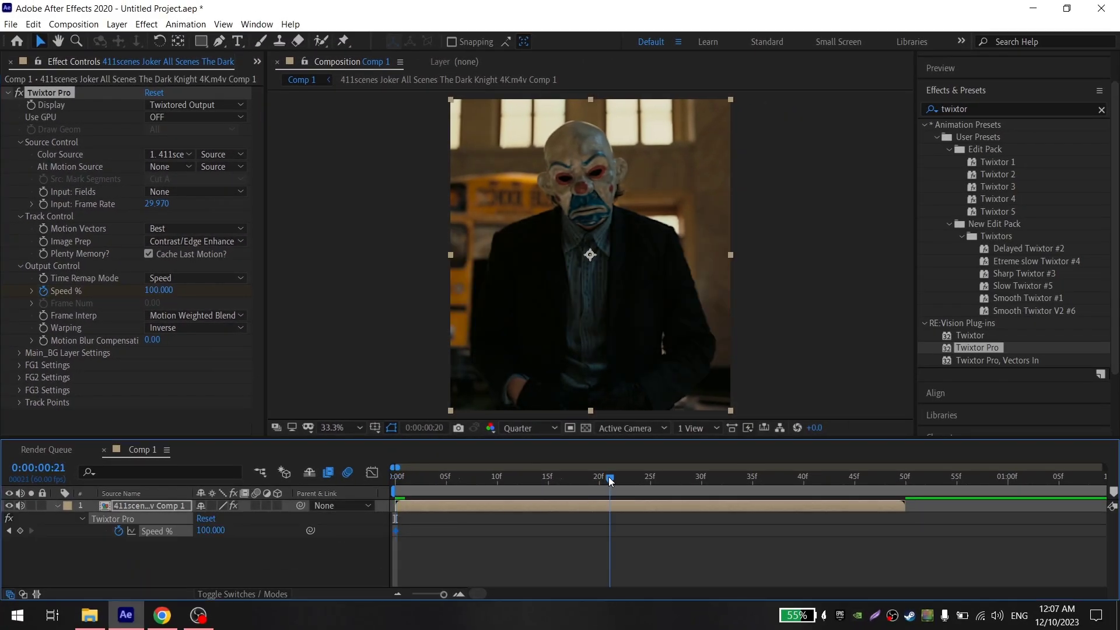
pyautogui.moveTo(624, 477); pyautogui.dragTo(629, 477)
pyautogui.click(159, 290)
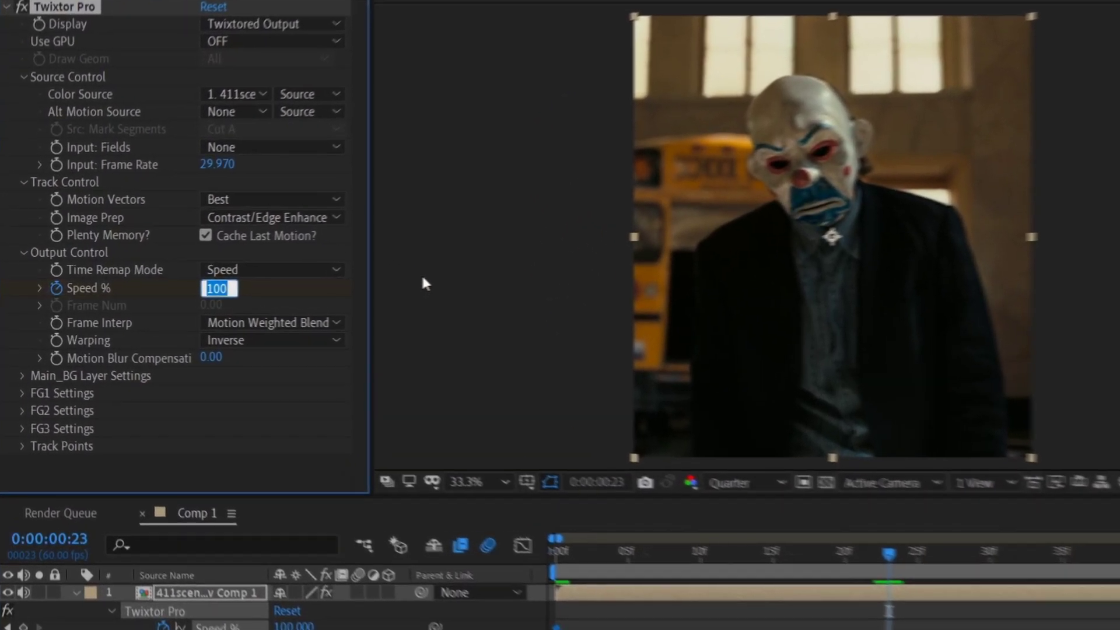
pyautogui.write('30')
pyautogui.press('Return')
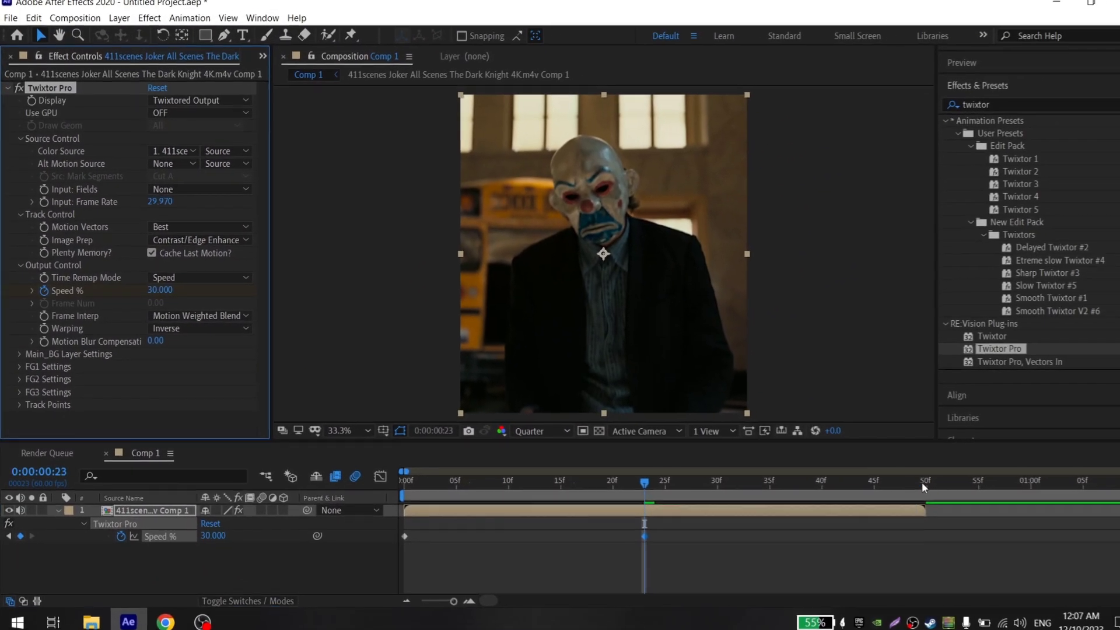
pyautogui.click(905, 480)
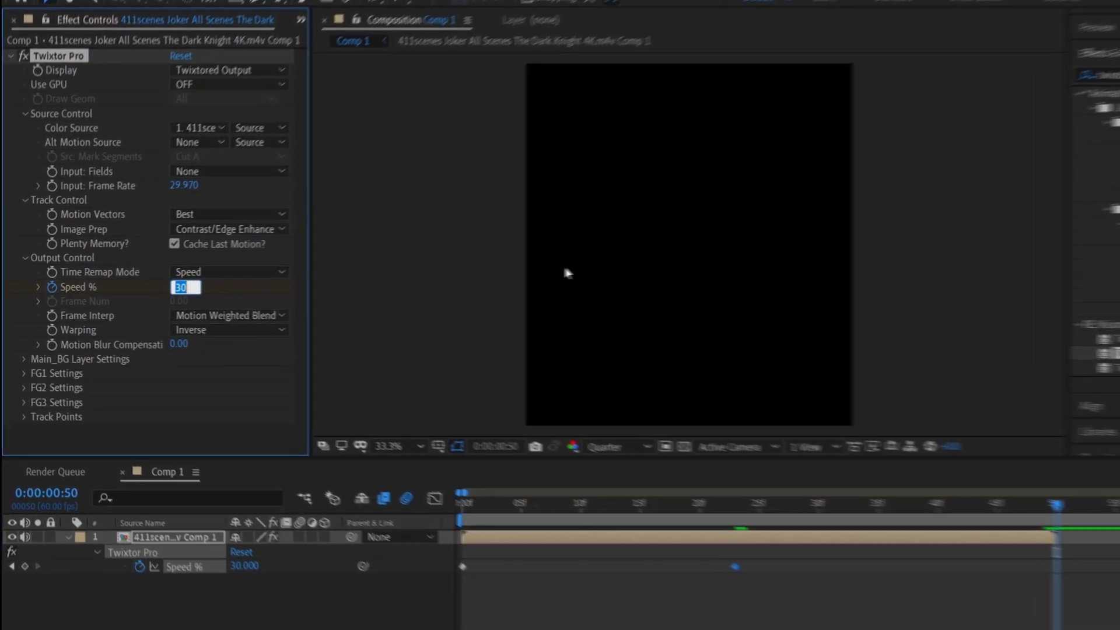
pyautogui.write('100')
pyautogui.press('Return')
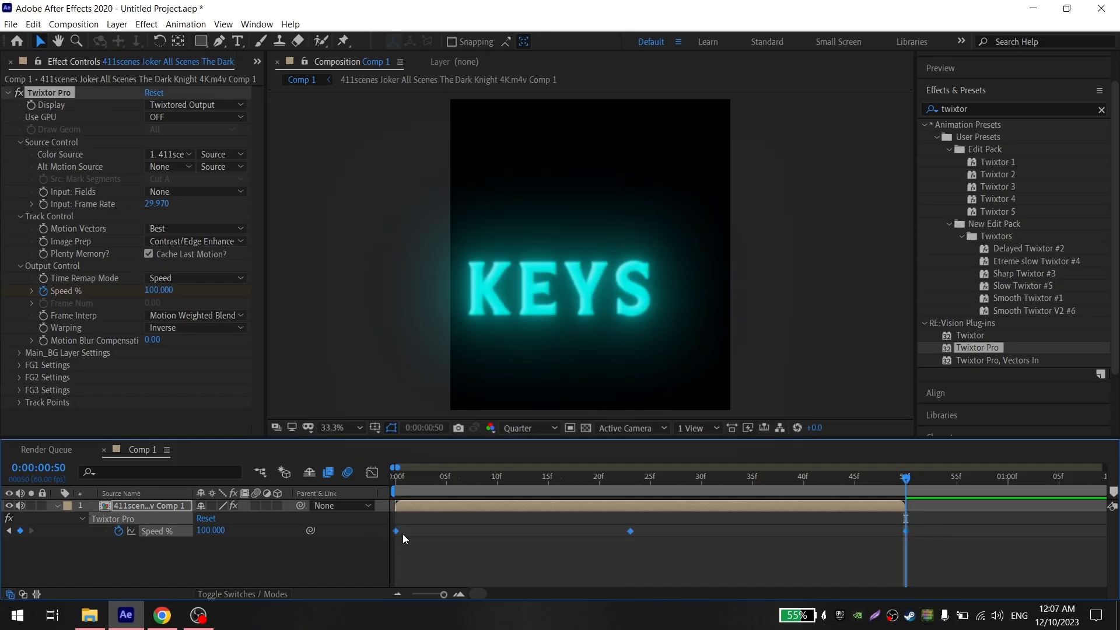
pyautogui.press('F9')
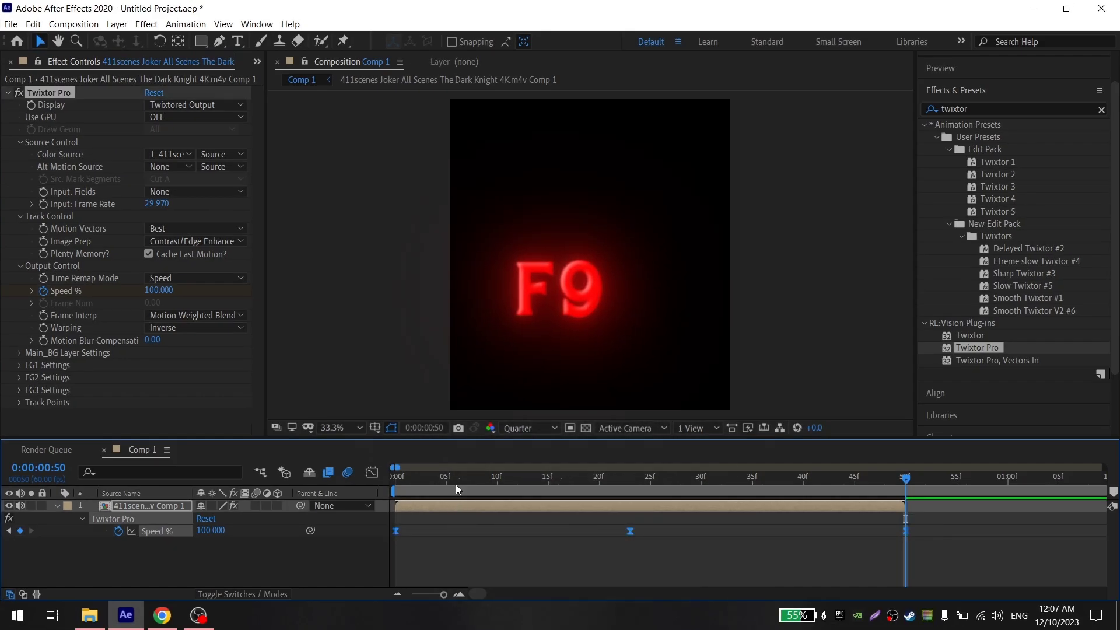
# - In the Speed % value graph, stretch the middle keyframe's Bezier handles to steepen the ramp, then return to the start
pyautogui.click(371, 472)
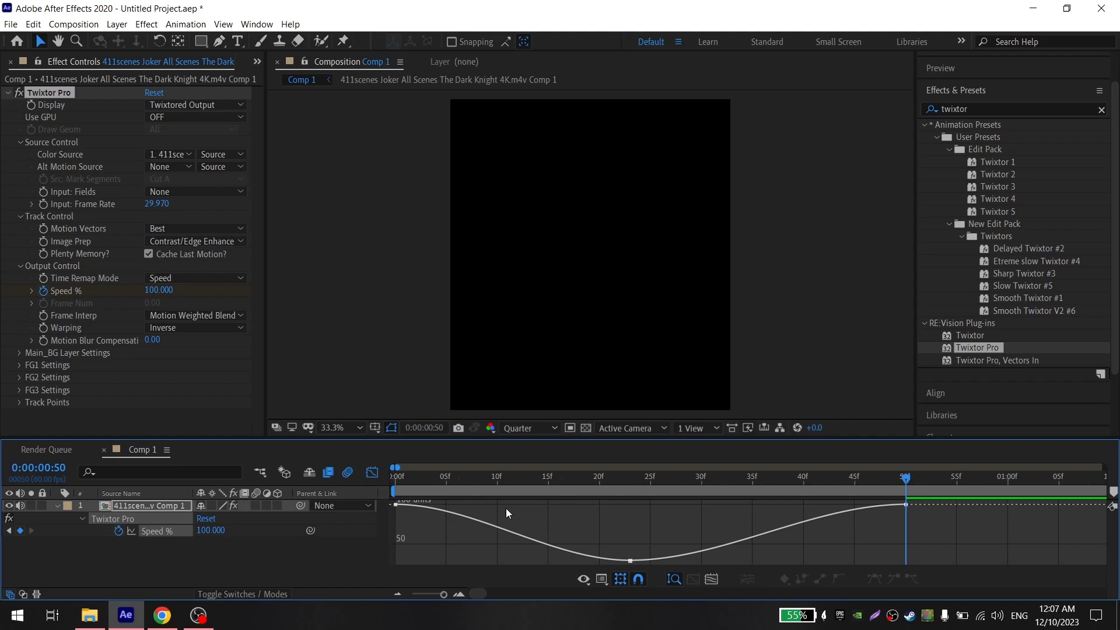
pyautogui.press('-')
pyautogui.moveTo(362, 481); pyautogui.dragTo(380, 541)
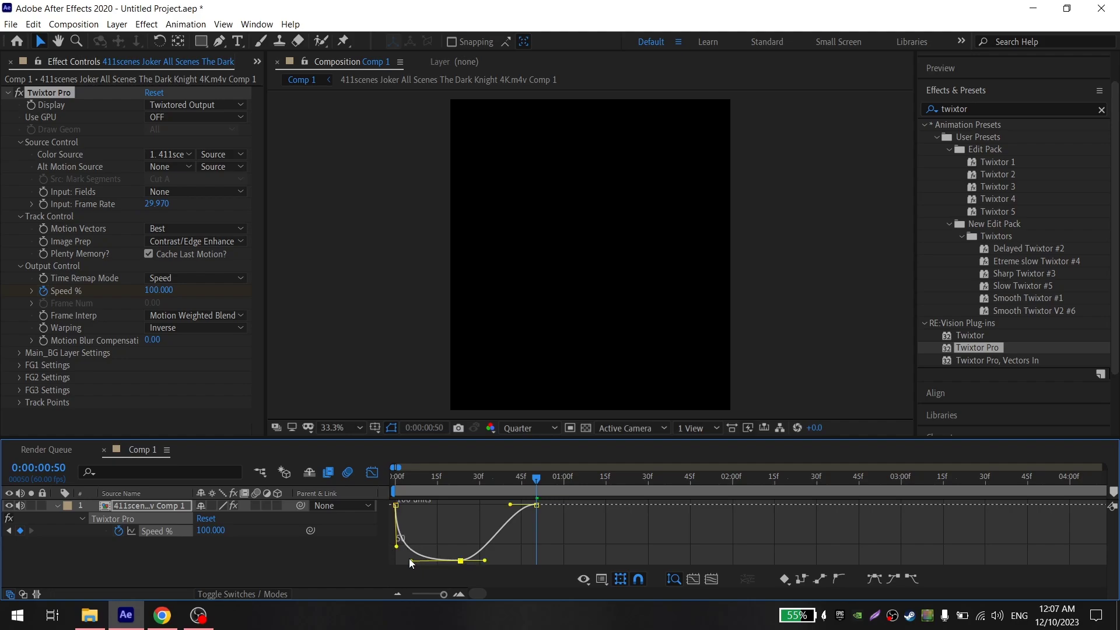
pyautogui.moveTo(513, 559); pyautogui.dragTo(518, 558)
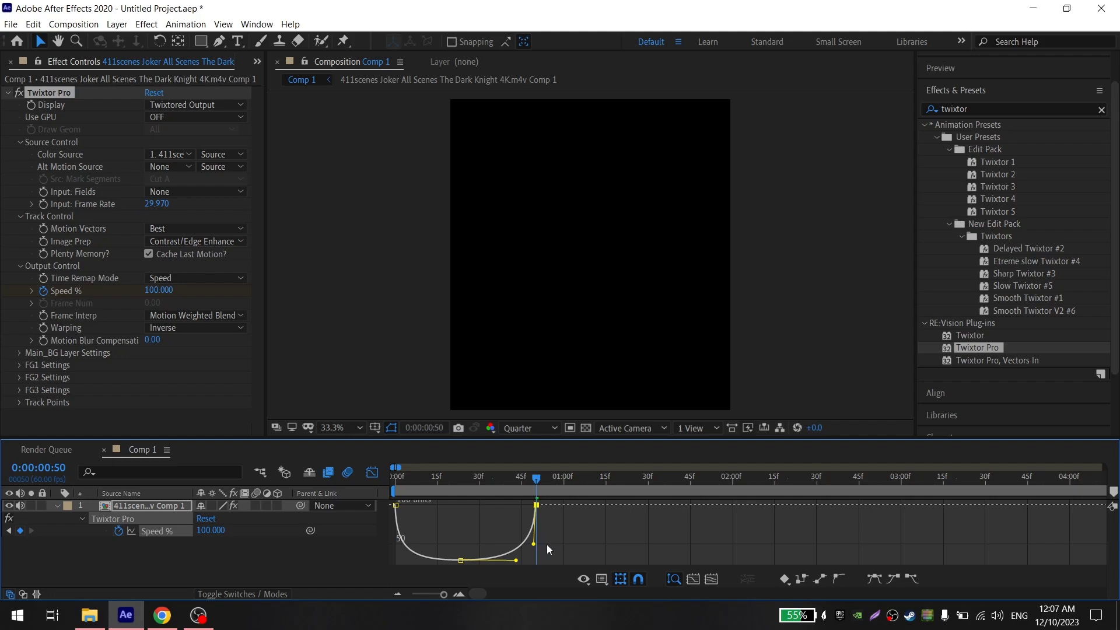
pyautogui.moveTo(516, 560); pyautogui.dragTo(520, 559)
pyautogui.click(394, 481)
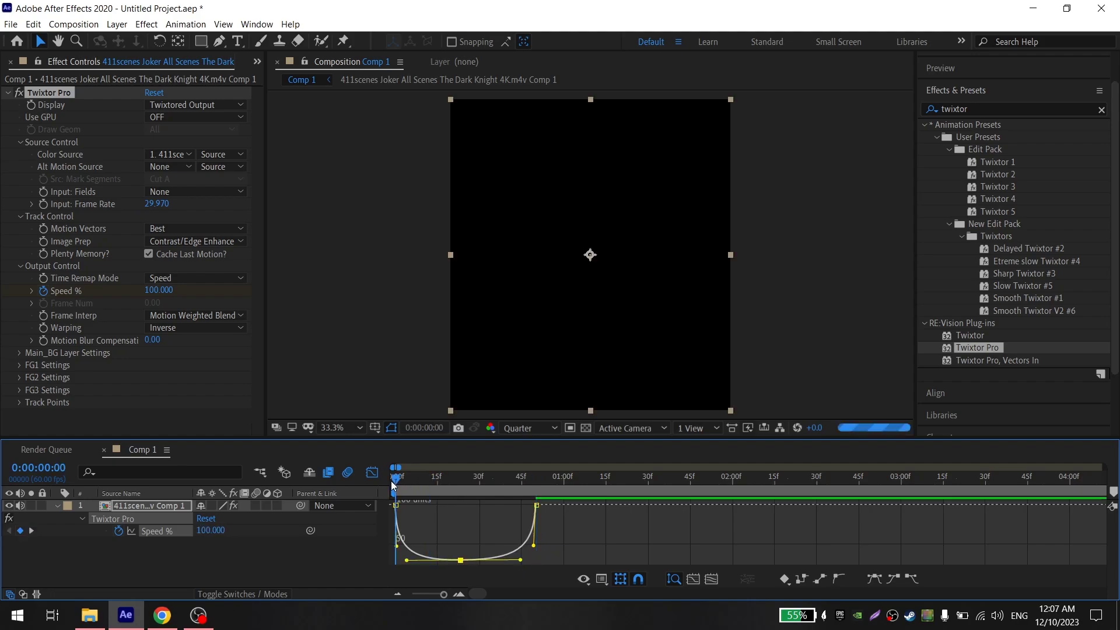
pyautogui.click(371, 472)
# - Collapse the layer properties and fit the new clip's full length in the timeline
pyautogui.press('u')
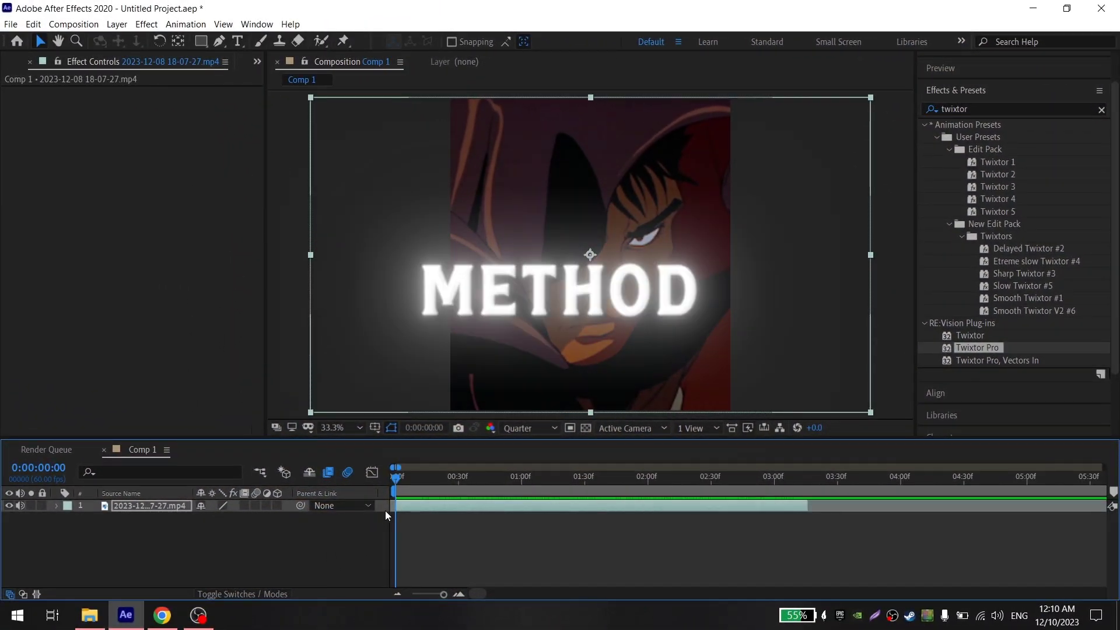
pyautogui.press('-')
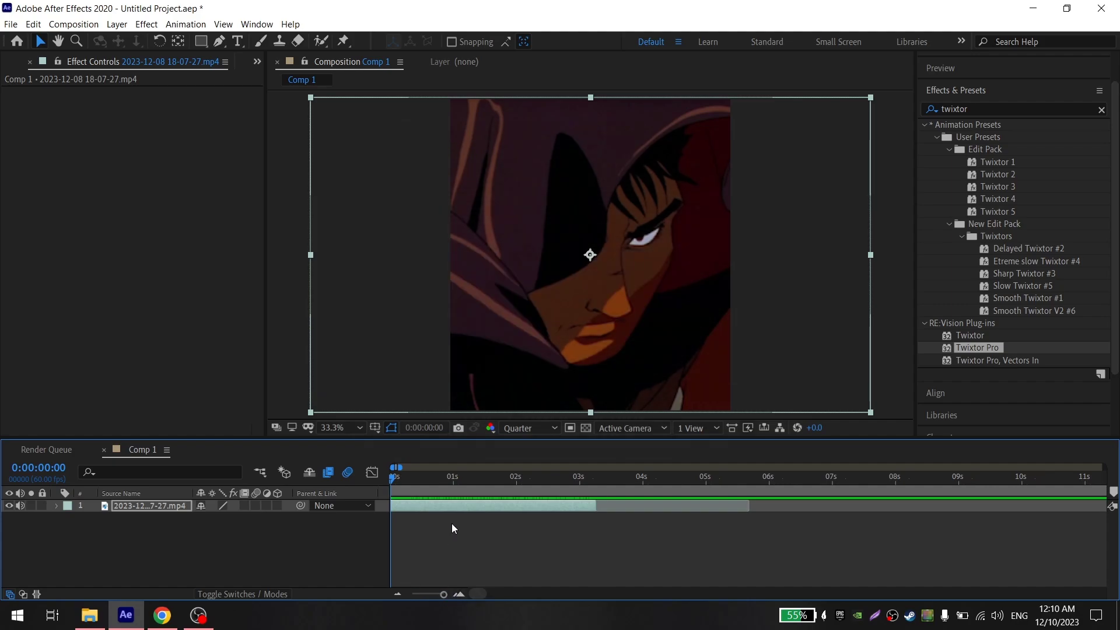
# - Pre-compose the hooded-figure clip and enable Time Remap on it
pyautogui.rightClick(436, 505)
pyautogui.click(491, 439)
pyautogui.press('Return')
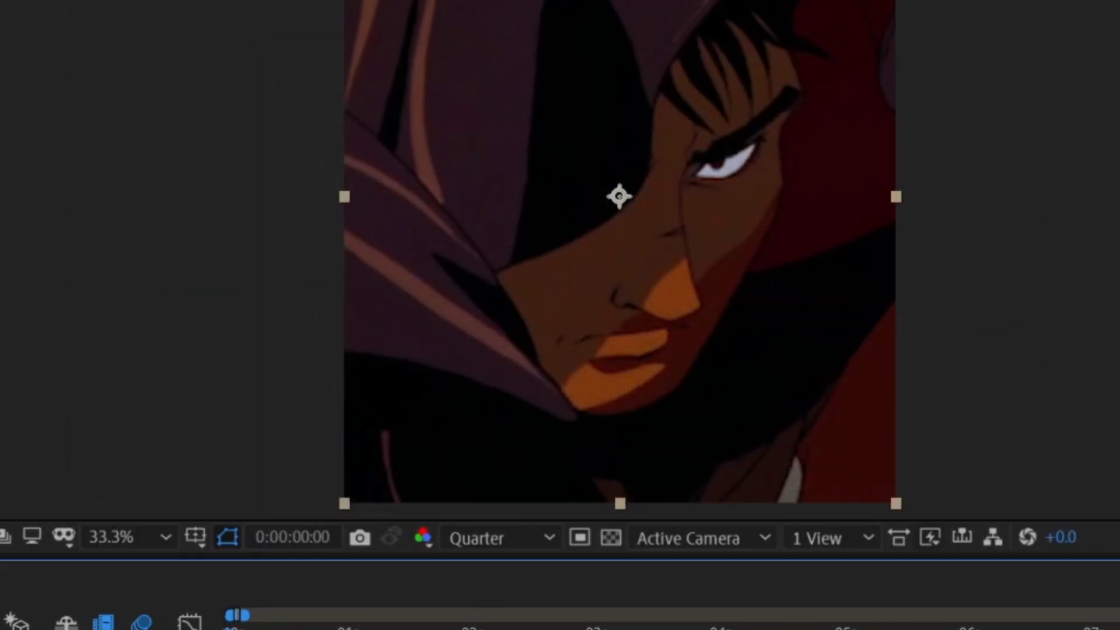
pyautogui.hotkey('ctrl', 'alt', 't')
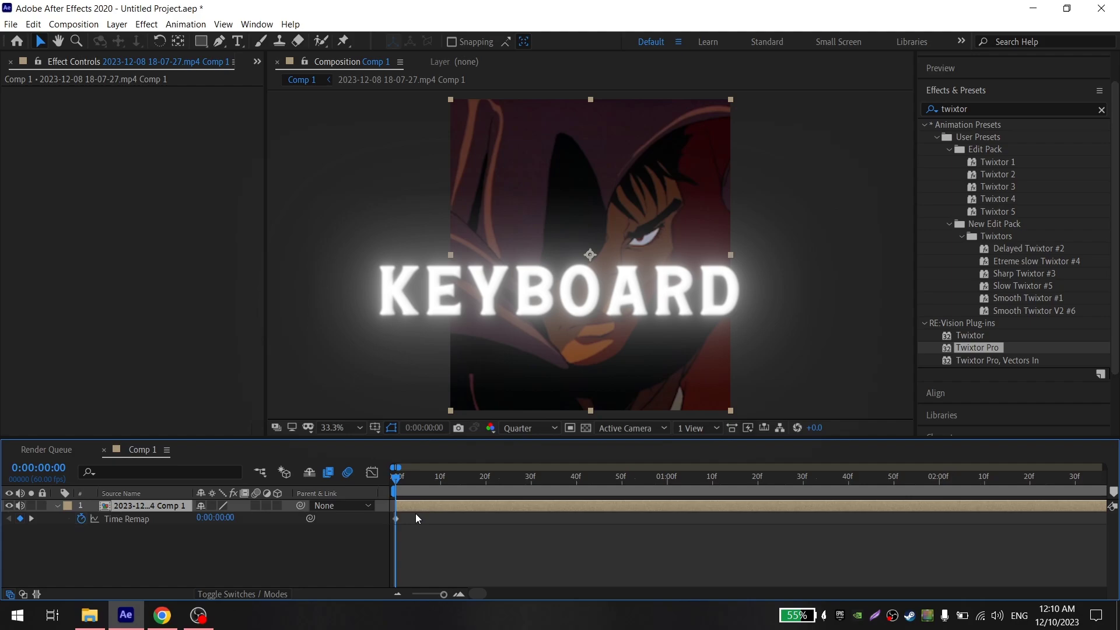
pyautogui.press(';')
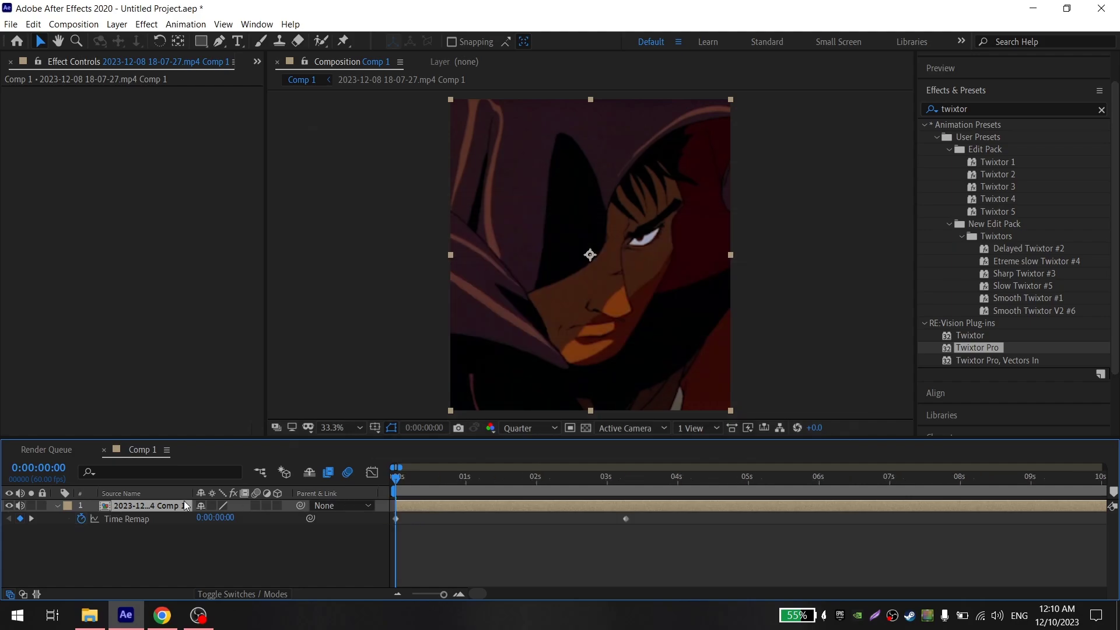
# - Add Time Remap keyframes every few frames through 0:00:03:15, then return to the first frame
pyautogui.press('pageup')
pyautogui.press('pagedown')
pyautogui.press('pagedown')
pyautogui.press('pagedown')
pyautogui.press('pagedown')
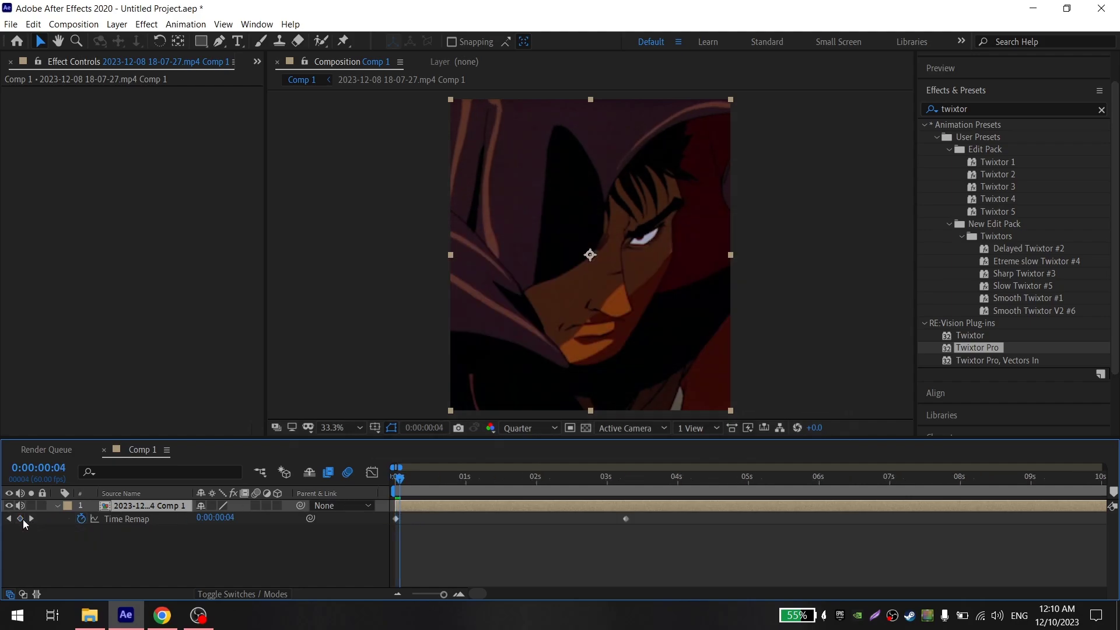
pyautogui.click(23, 519)
pyautogui.press('pagedown')
pyautogui.press('pagedown')
pyautogui.press('pagedown')
pyautogui.press('pagedown')
pyautogui.press('pagedown')
pyautogui.press('pagedown')
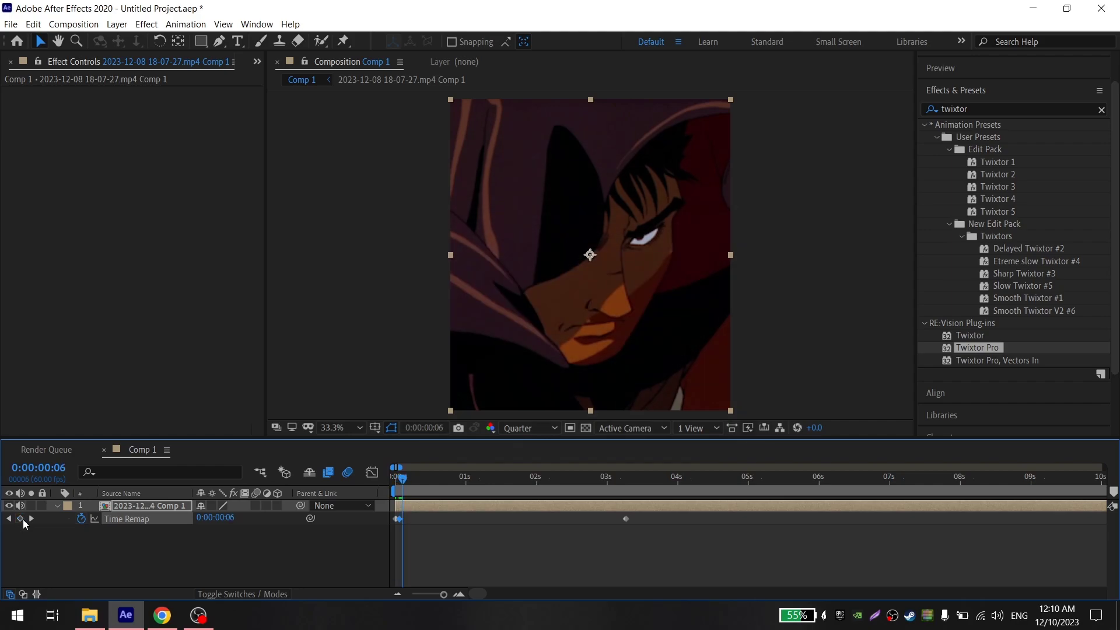
pyautogui.press('pagedown')
pyautogui.press('pagedown')
pyautogui.press('pagedown')
pyautogui.press('pagedown')
pyautogui.press('pagedown')
pyautogui.click(23, 519)
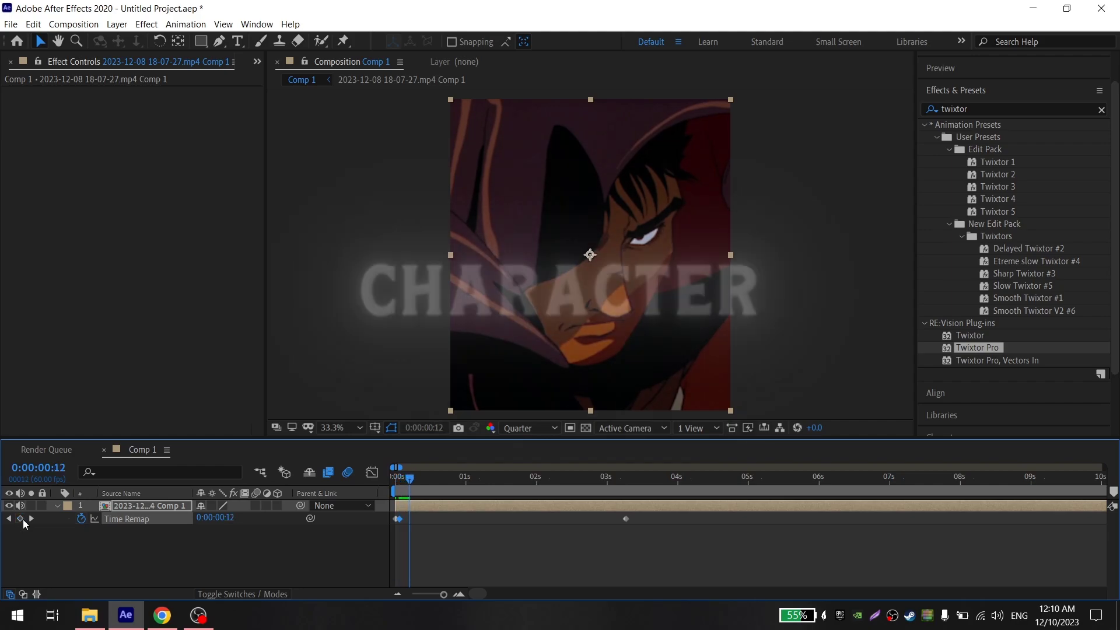
pyautogui.press('pagedown')
pyautogui.press('pagedown')
pyautogui.press('pagedown')
pyautogui.press('pagedown')
pyautogui.press('pagedown')
pyautogui.press('pagedown')
pyautogui.press('pagedown')
pyautogui.press('pagedown')
pyautogui.press('pagedown')
pyautogui.press('pagedown')
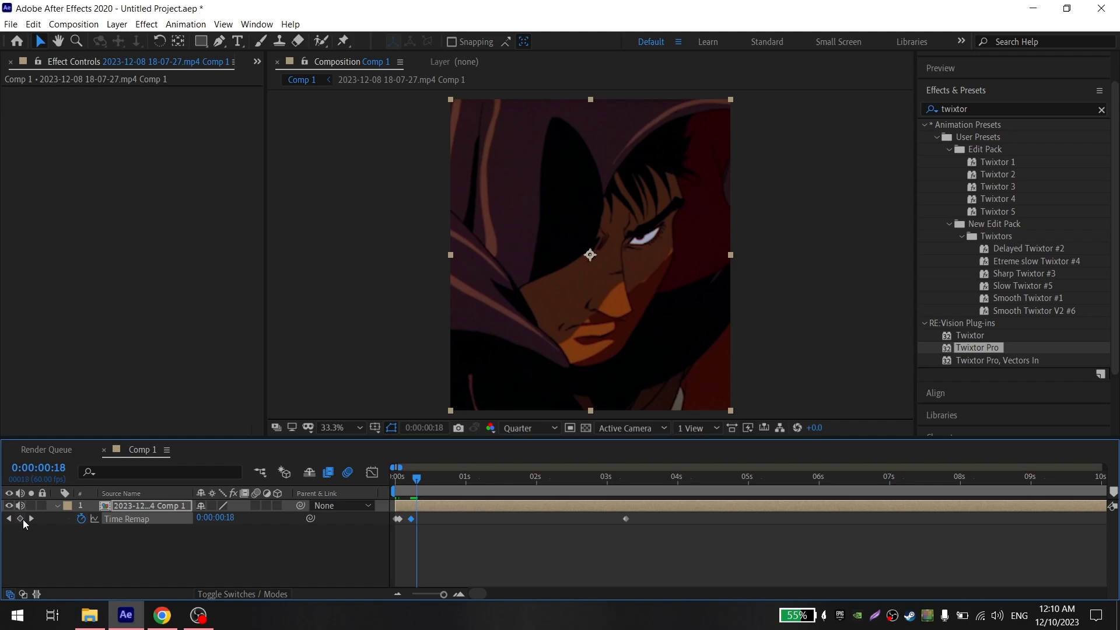
pyautogui.click(23, 519)
pyautogui.press('pagedown')
pyautogui.press('pagedown')
pyautogui.press('pagedown')
pyautogui.press('pagedown')
pyautogui.press('pagedown')
pyautogui.press('pagedown')
pyautogui.press('pagedown')
pyautogui.press('pagedown')
pyautogui.press('pagedown')
pyautogui.press('pagedown')
pyautogui.press('pagedown')
pyautogui.press('pagedown')
pyautogui.press('pagedown')
pyautogui.press('pagedown')
pyautogui.press('pagedown')
pyautogui.press('pagedown')
pyautogui.press('pagedown')
pyautogui.click(22, 519)
pyautogui.press('pagedown')
pyautogui.press('pagedown')
pyautogui.press('pagedown')
pyautogui.press('pagedown')
pyautogui.press('pagedown')
pyautogui.press('pagedown')
pyautogui.press('pagedown')
pyautogui.press('pagedown')
pyautogui.press('pagedown')
pyautogui.press('pagedown')
pyautogui.click(22, 519)
pyautogui.press('pagedown')
pyautogui.press('pagedown')
pyautogui.press('pagedown')
pyautogui.press('pagedown')
pyautogui.press('pagedown')
pyautogui.press('pagedown')
pyautogui.press('pagedown')
pyautogui.press('pagedown')
pyautogui.press('pagedown')
pyautogui.press('pagedown')
pyautogui.click(22, 519)
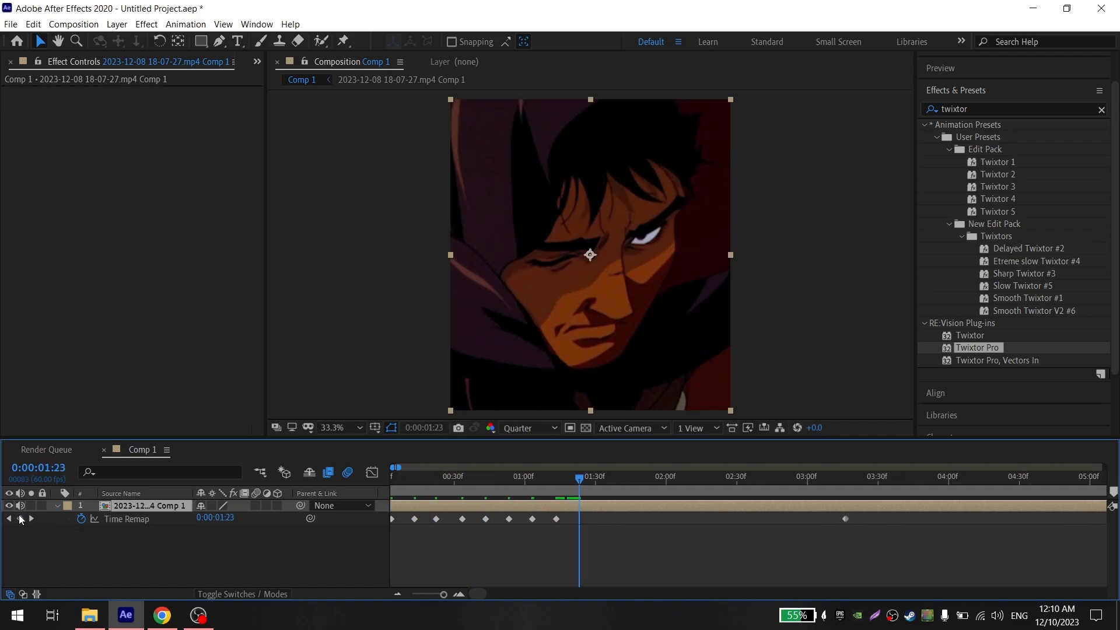
pyautogui.press('pagedown')
pyautogui.press('pagedown')
pyautogui.press('pagedown')
pyautogui.press('pagedown')
pyautogui.press('pagedown')
pyautogui.press('pagedown')
pyautogui.press('pagedown')
pyautogui.press('pagedown')
pyautogui.press('pagedown')
pyautogui.press('pagedown')
pyautogui.click(21, 519)
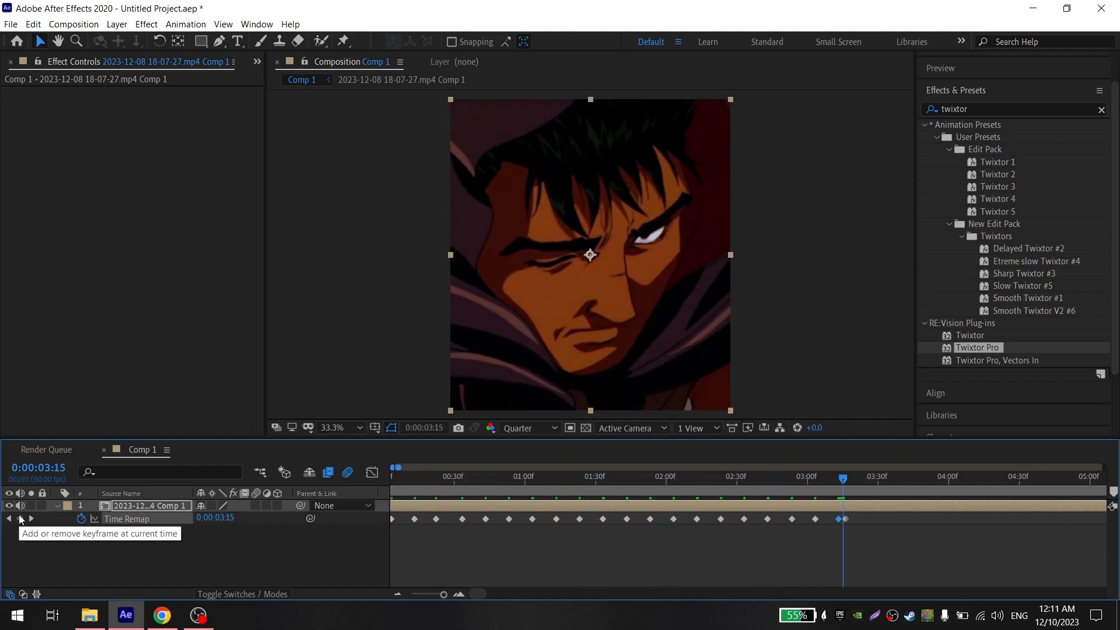
pyautogui.press('Home')
pyautogui.press('=')
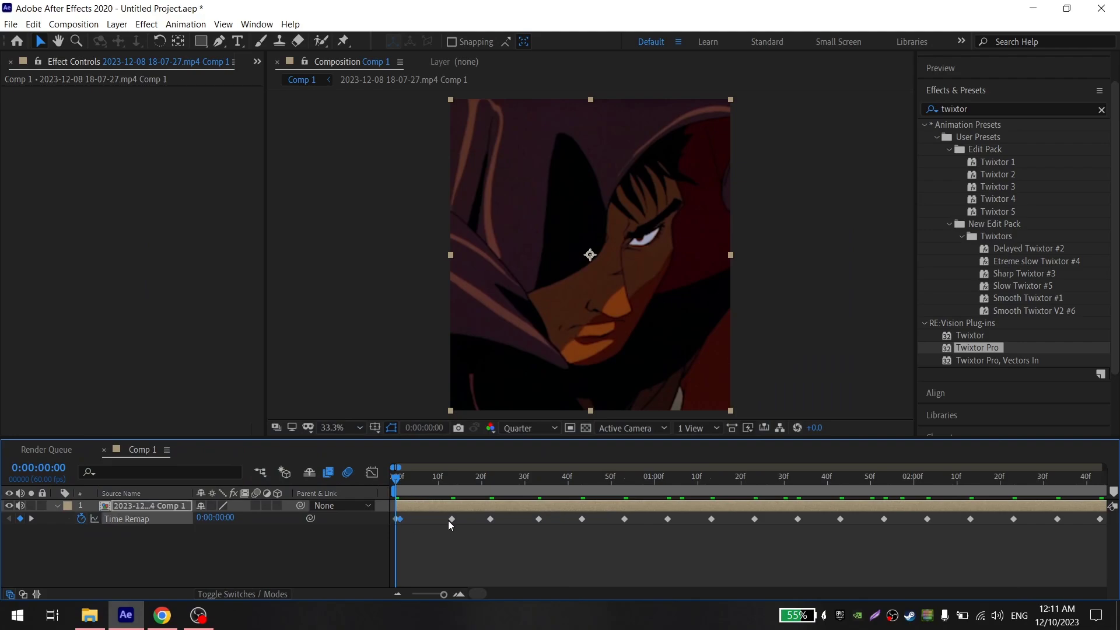
# - Drag the seven Time Remap keyframes left into a tight cluster within the first ~20 frames
pyautogui.moveTo(450, 519); pyautogui.dragTo(407, 520)
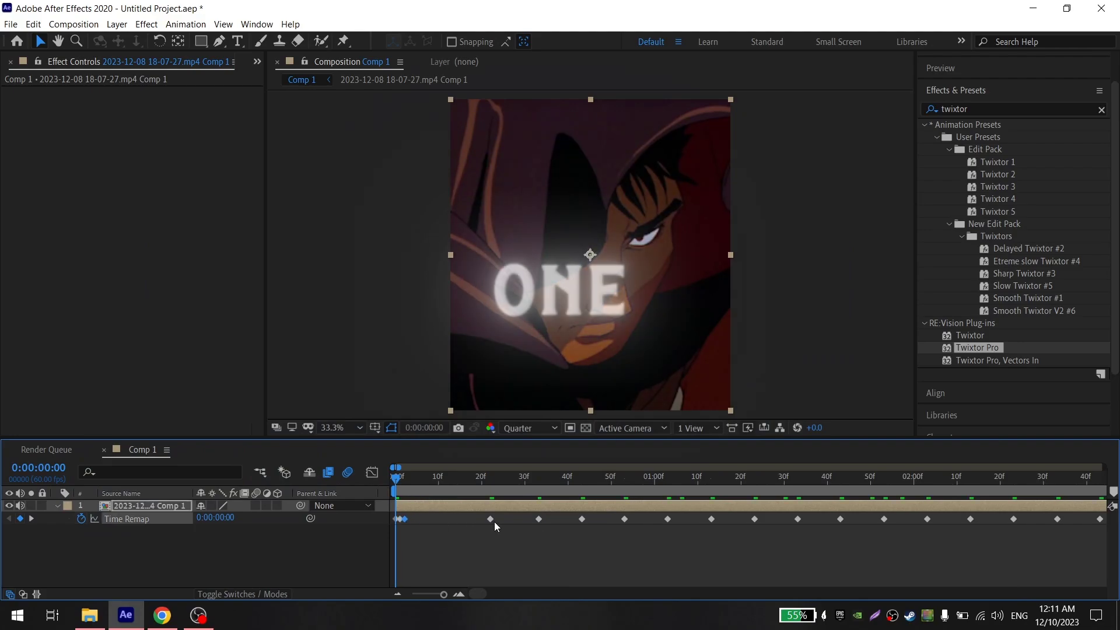
pyautogui.moveTo(491, 520); pyautogui.dragTo(411, 523)
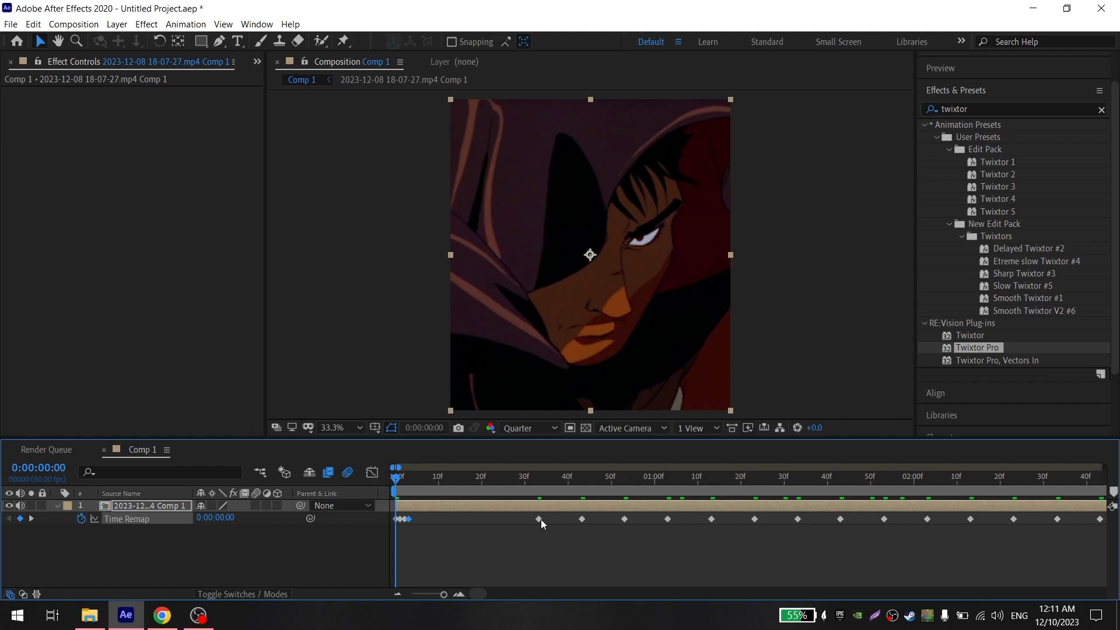
pyautogui.moveTo(540, 519); pyautogui.dragTo(417, 524)
pyautogui.moveTo(582, 519); pyautogui.dragTo(415, 521)
pyautogui.moveTo(624, 519); pyautogui.dragTo(419, 521)
pyautogui.moveTo(667, 519); pyautogui.dragTo(422, 520)
pyautogui.moveTo(711, 519); pyautogui.dragTo(424, 520)
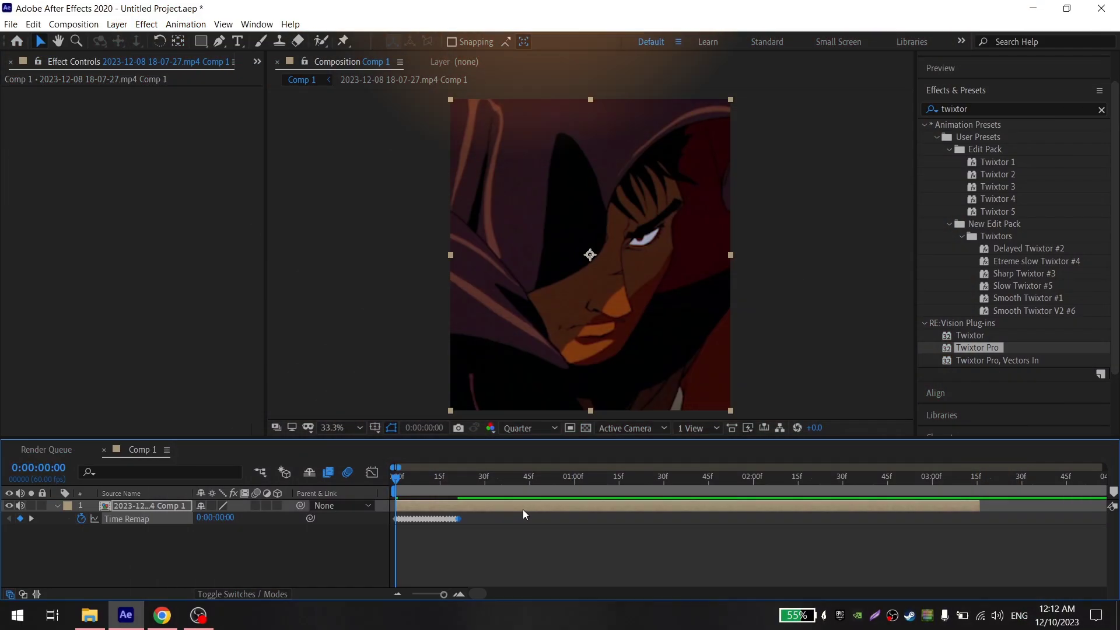
# - Pre-compose the time-remapped layer into Comp 2 and apply Twixtor Pro to it
pyautogui.rightClick(522, 507)
pyautogui.click(548, 456)
pyautogui.click(580, 401)
pyautogui.click(995, 348)
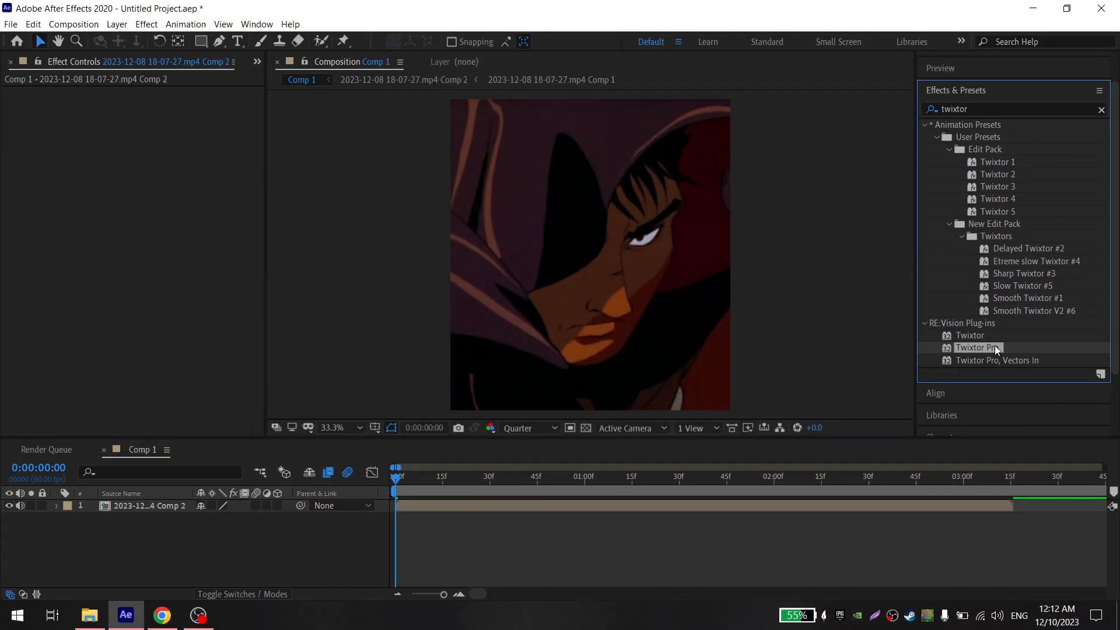
pyautogui.moveTo(529, 509); pyautogui.dragTo(530, 509)
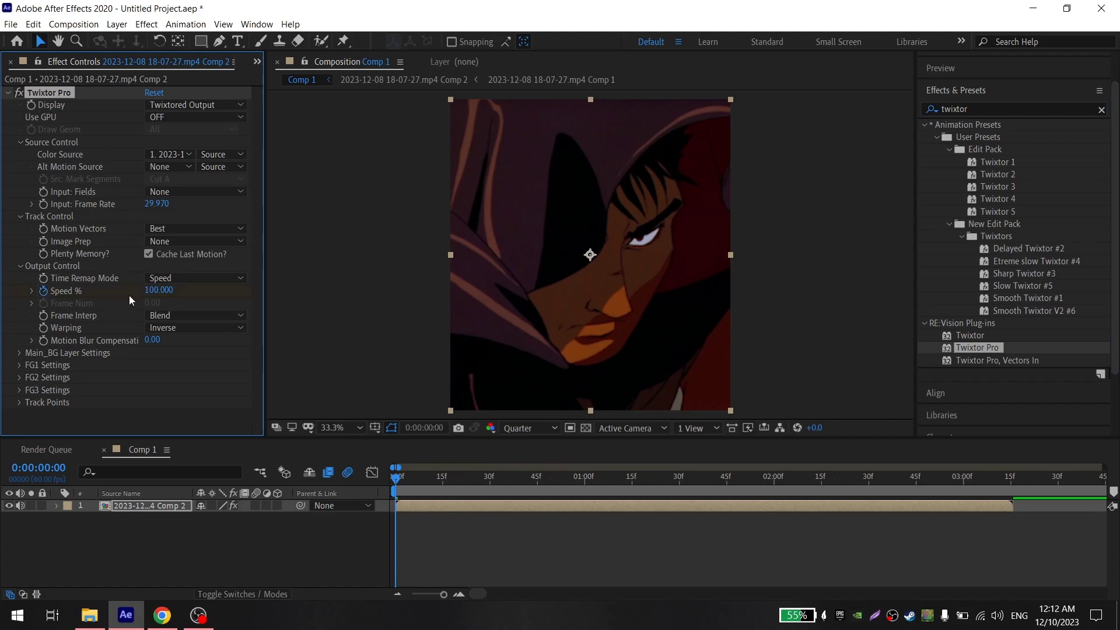
# - Set Twixtor Speed % to 7 and Input: Frame Rate to 60, then preview playback
pyautogui.click(158, 290)
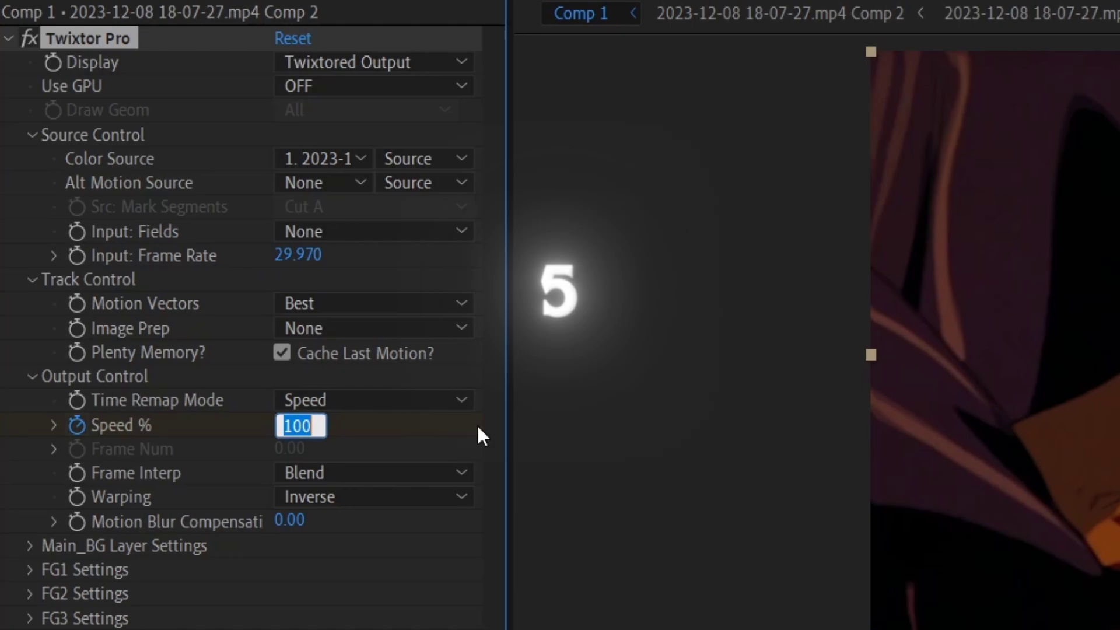
pyautogui.write('7')
pyautogui.press('Return')
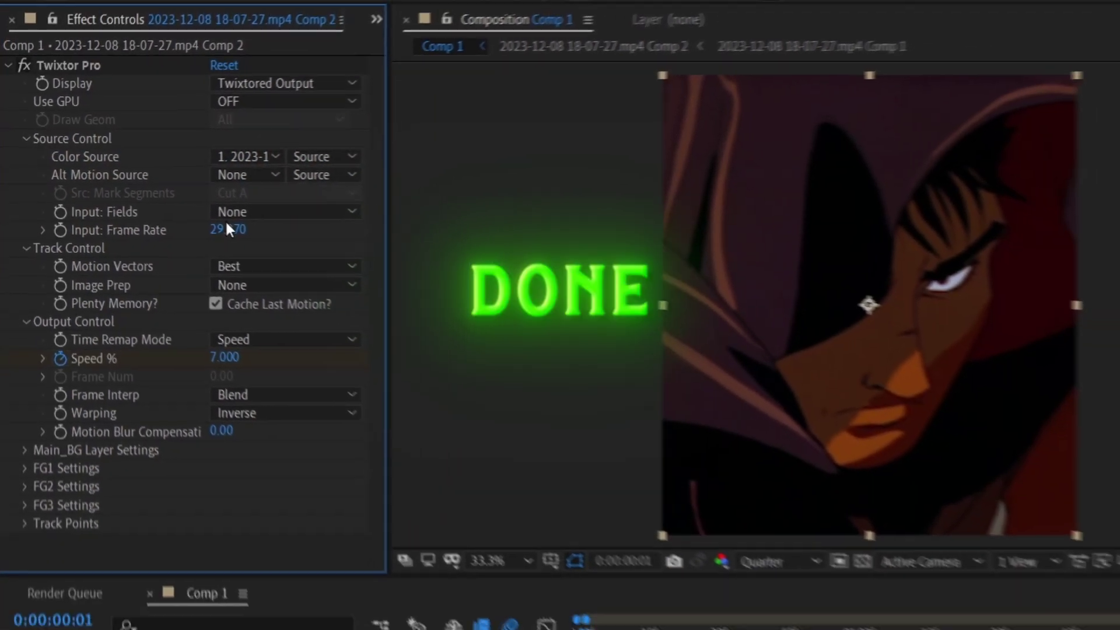
pyautogui.click(227, 229)
pyautogui.write('60')
pyautogui.press('Return')
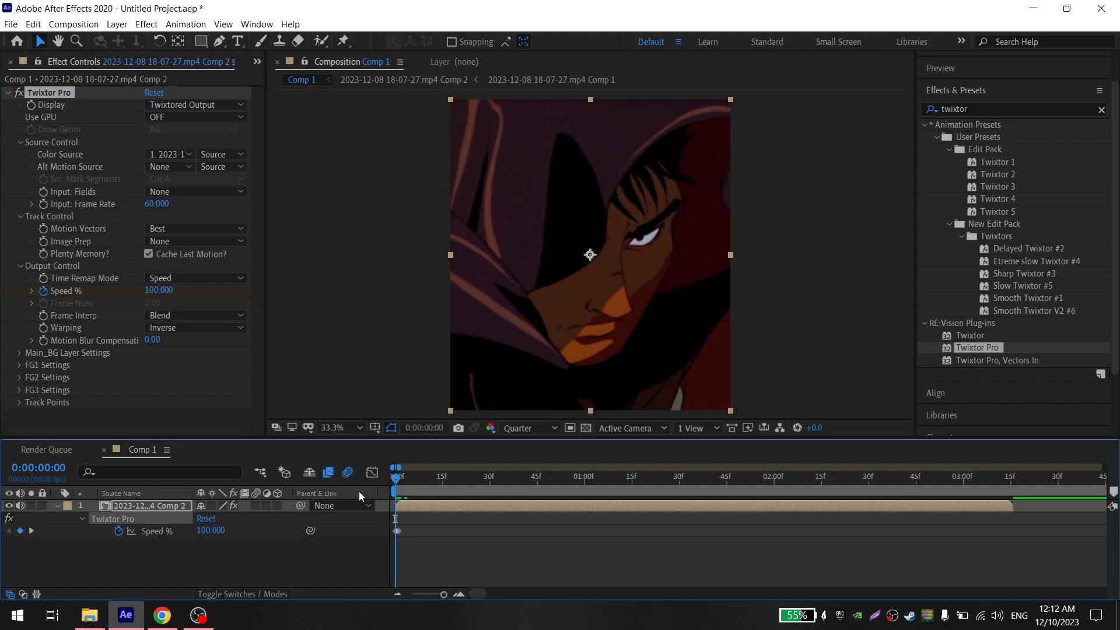
pyautogui.press('space')
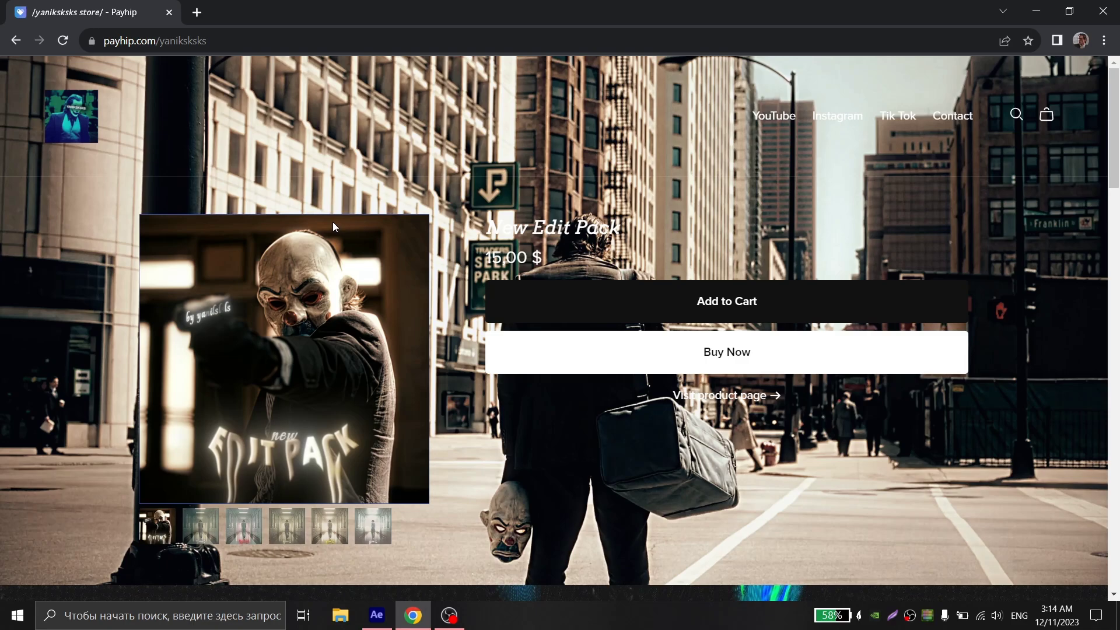
# - Scroll down the Payhip store to the Ice and Rusty CC products and Have problems? section
pyautogui.scroll(-6, 334, 224)
pyautogui.scroll(-8, 333, 226)
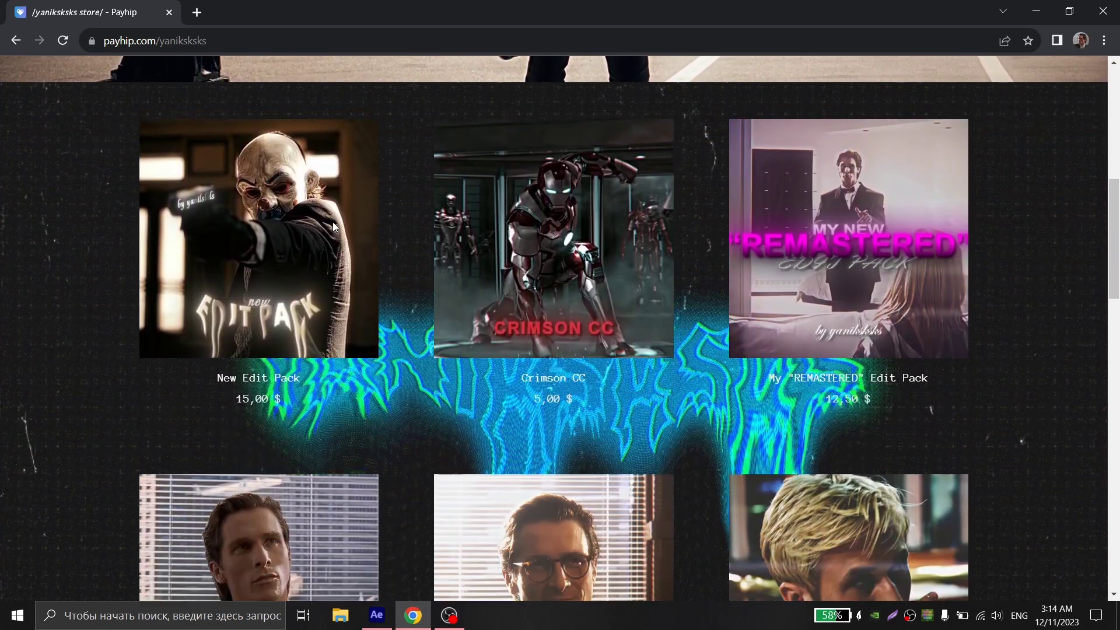
pyautogui.scroll(-9, 335, 228)
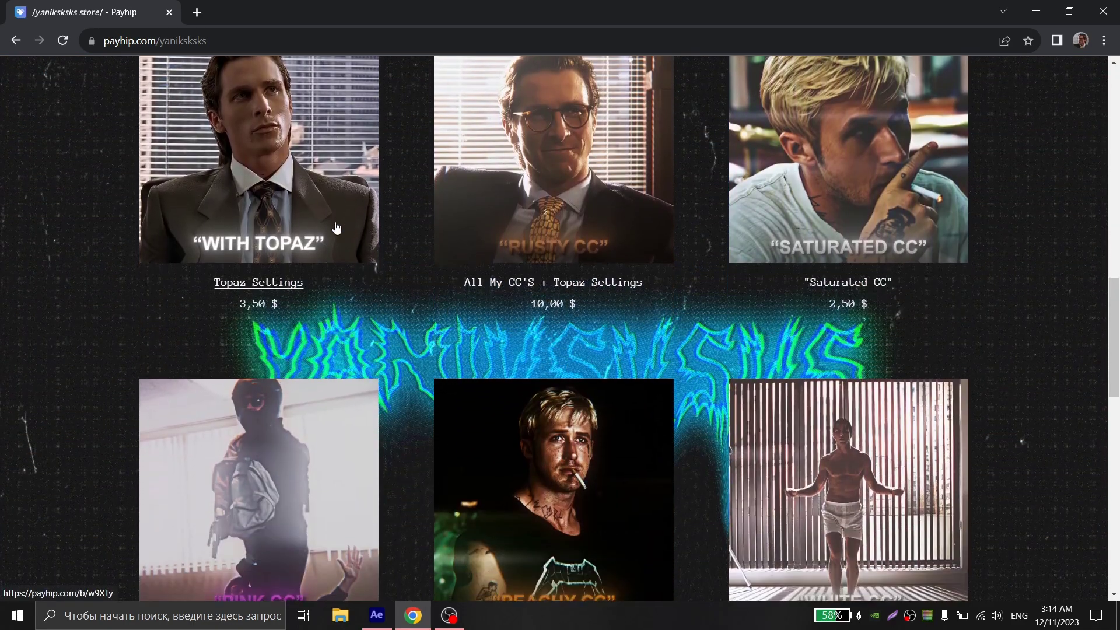
pyautogui.scroll(-6, 350, 225)
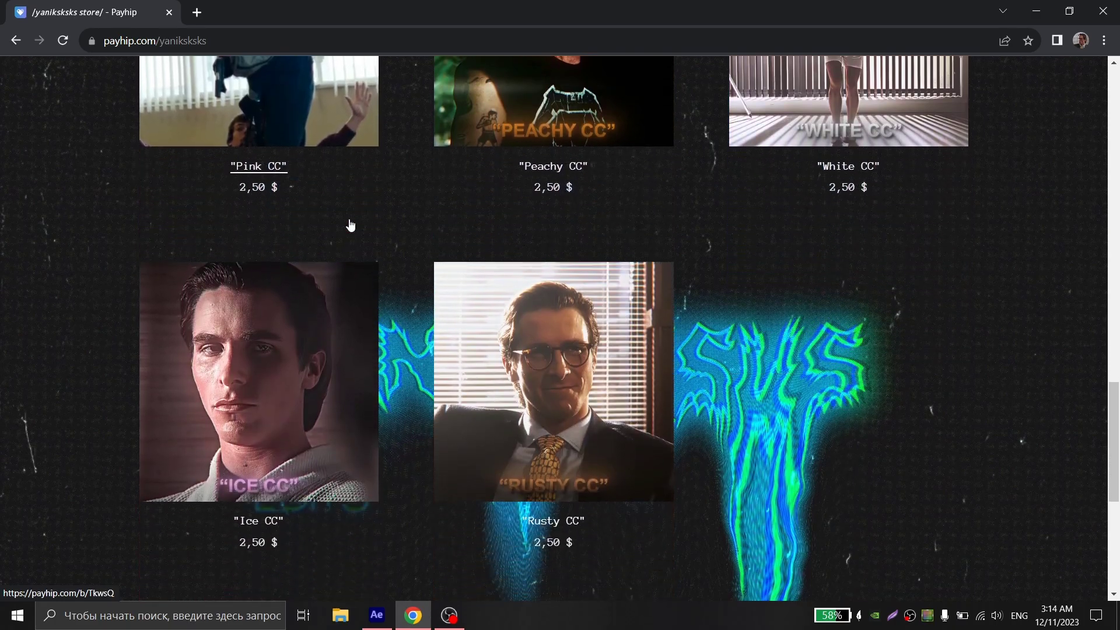
pyautogui.scroll(8, 349, 225)
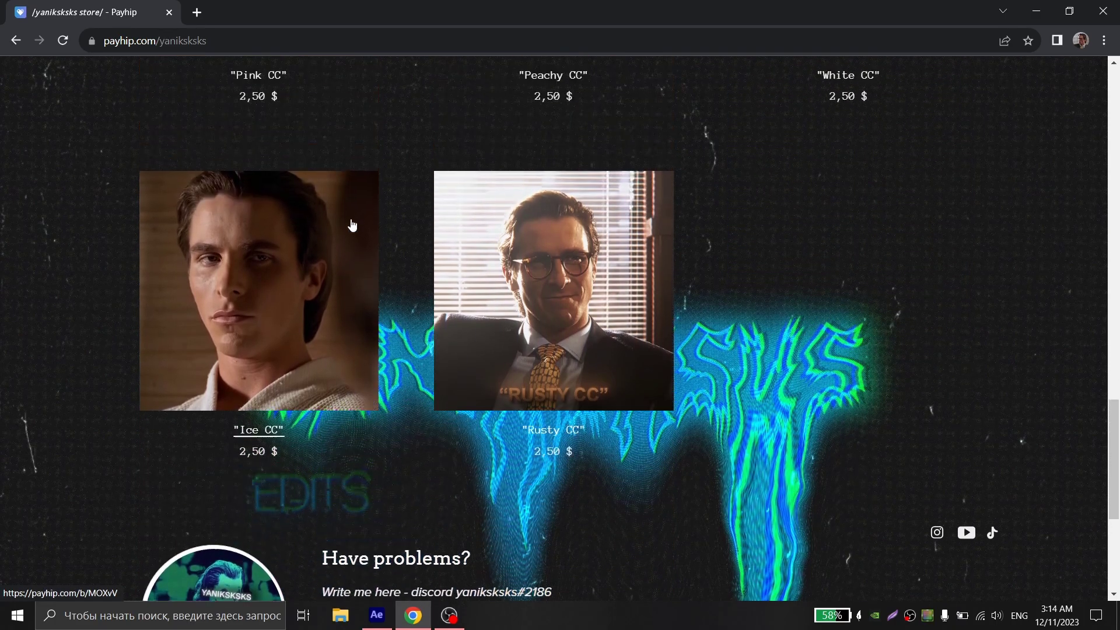